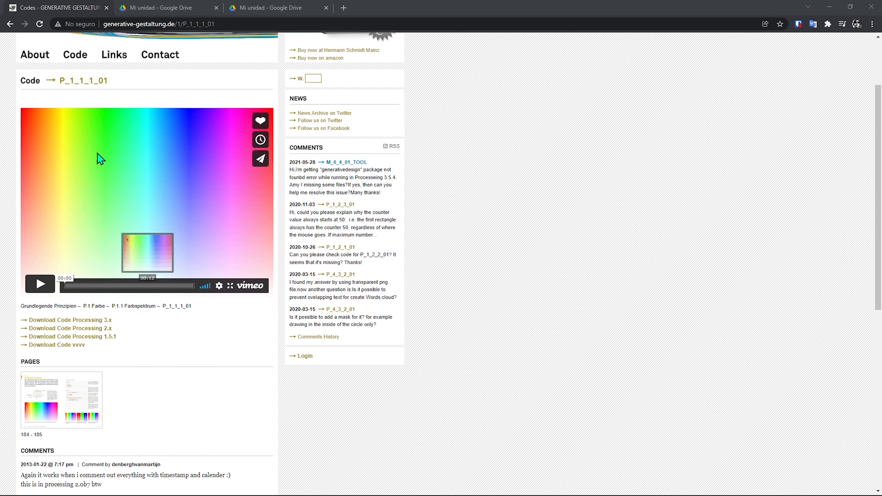
- Look over the book page image in Drive, then return to the P_1_1_1_01 code page
scroll(118, 259, up, 3)
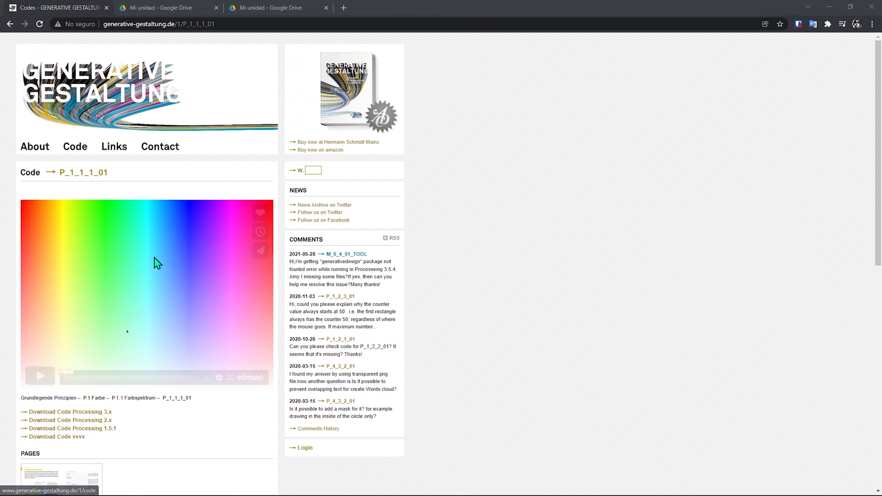
scroll(87, 253, down, 3)
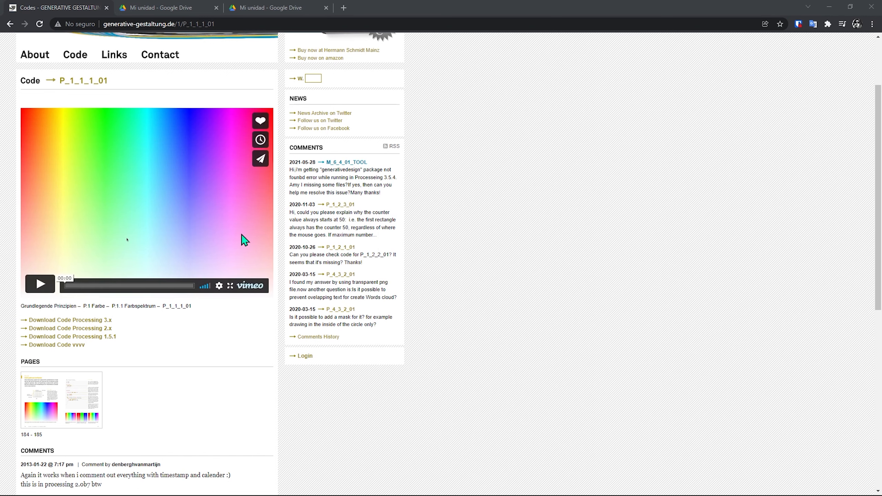
click(291, 13)
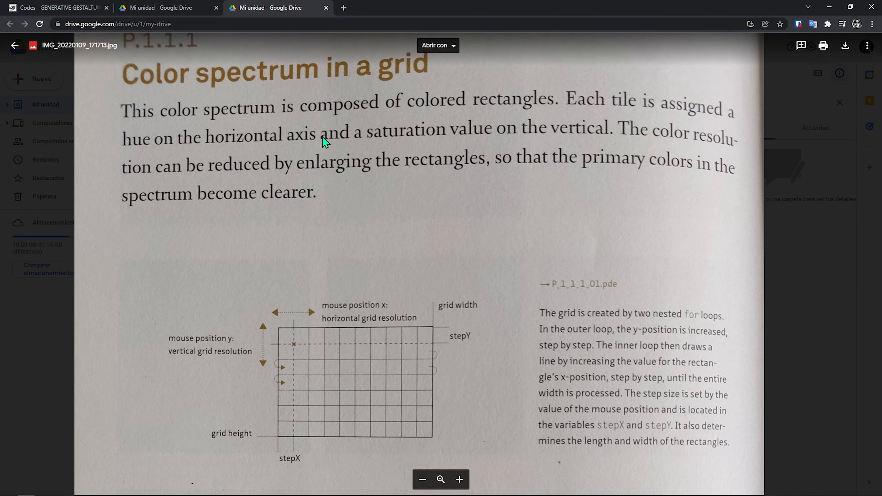
click(59, 7)
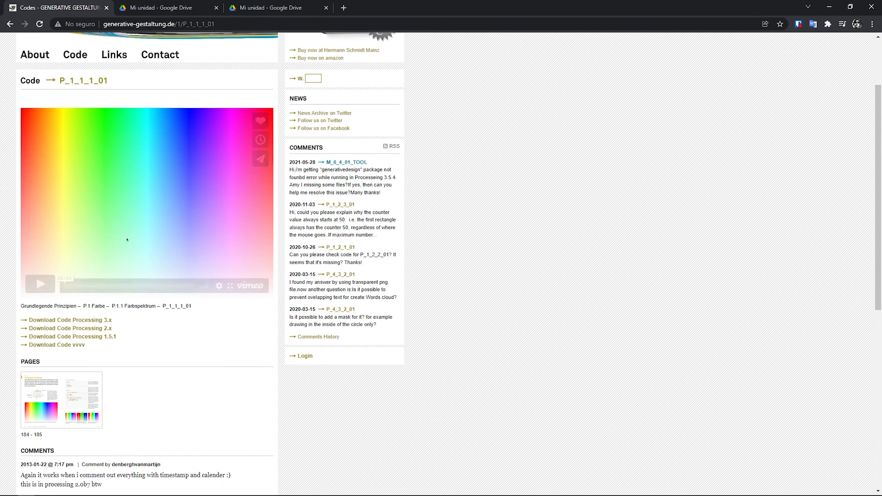
- Close the running grid sketch and select the size(800, 400) line in the code
key(alt+Tab)
click(60, 495)
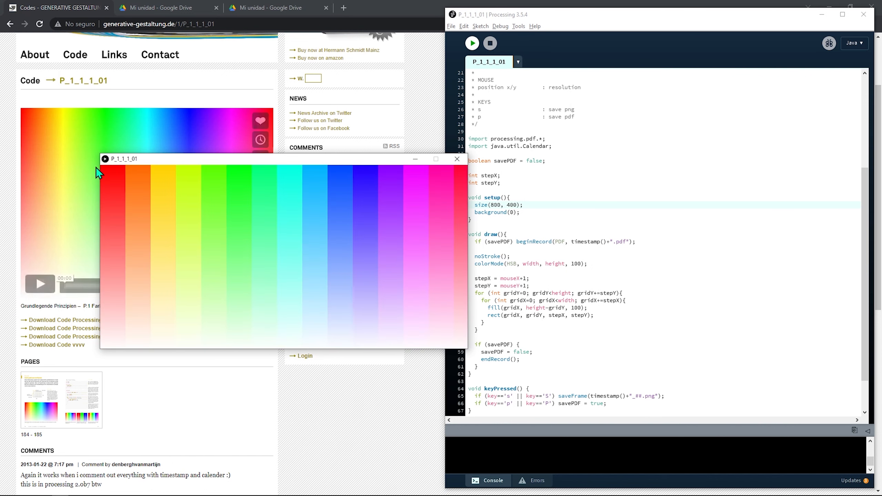
click(456, 159)
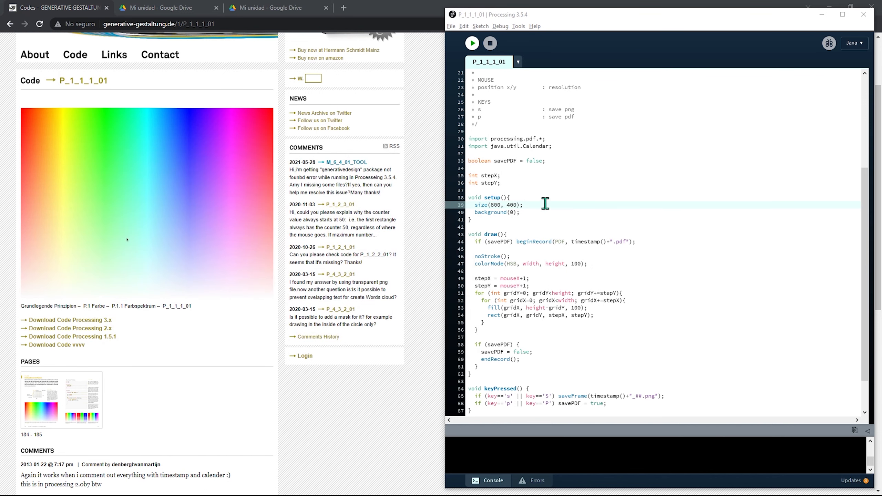
drag(545, 203, 459, 201)
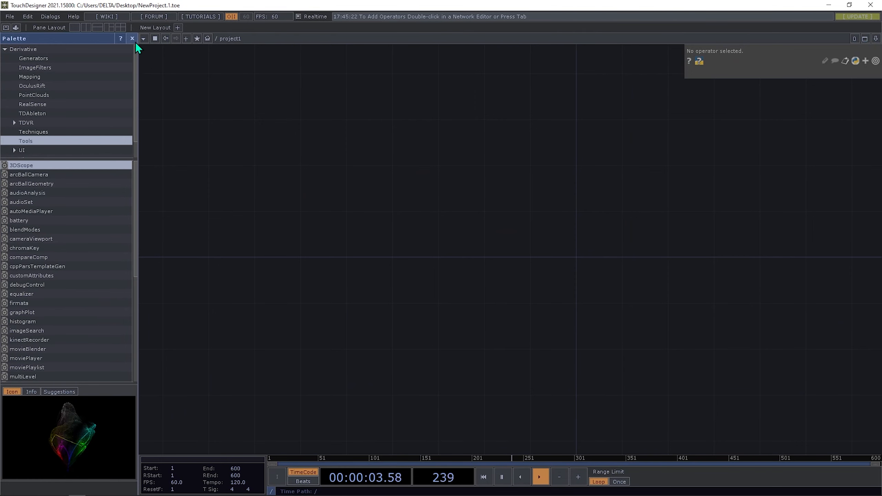
- Close the palette, go to the root network and reposition the project1 container
click(132, 39)
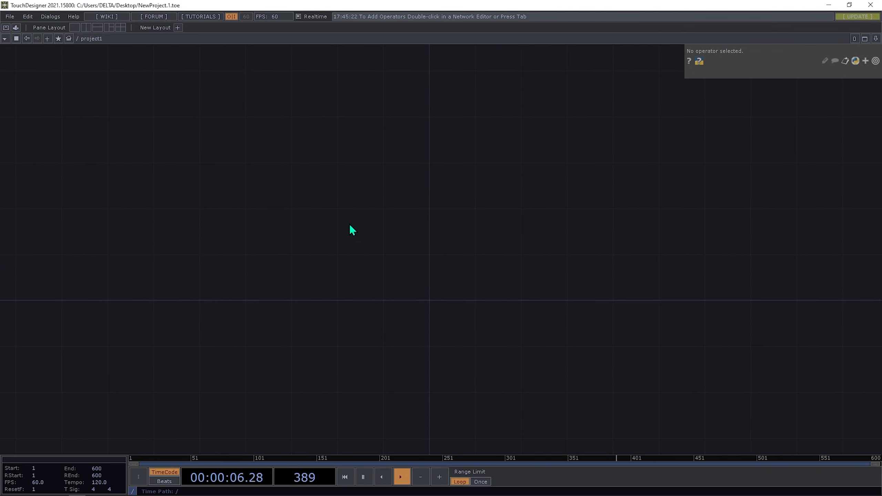
key(u)
drag(389, 143, 337, 159)
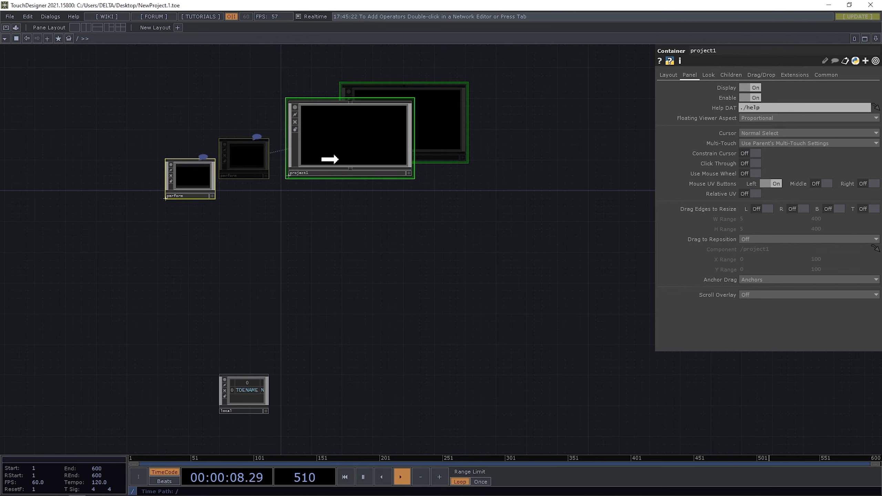
drag(187, 183, 245, 168)
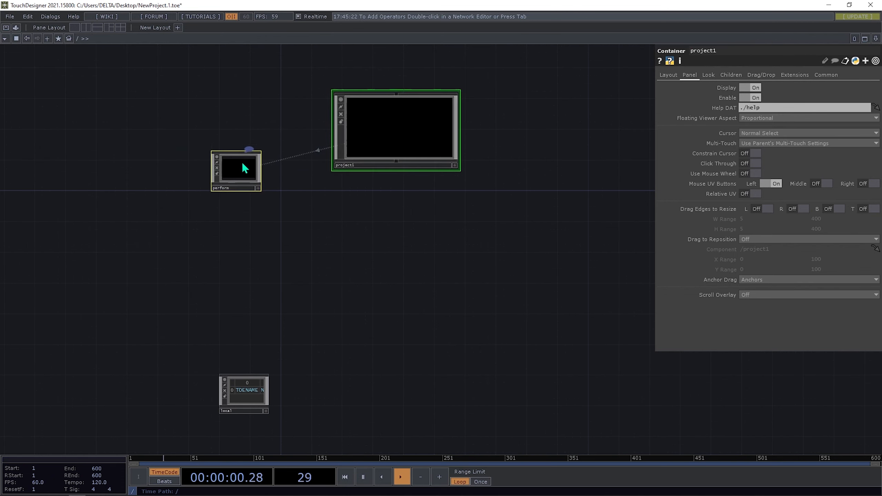
click(385, 133)
drag(402, 137, 348, 161)
- Set project1's layout width to 800 and height to 400
click(664, 76)
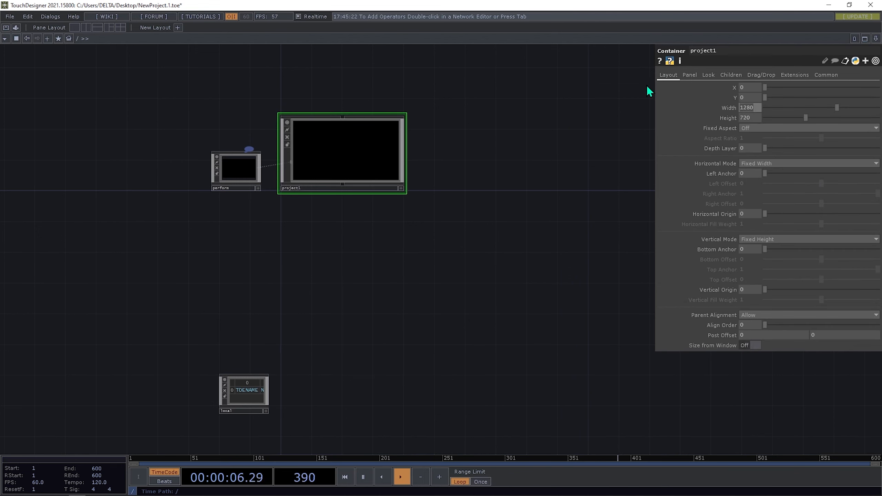
text(800)
key(Return)
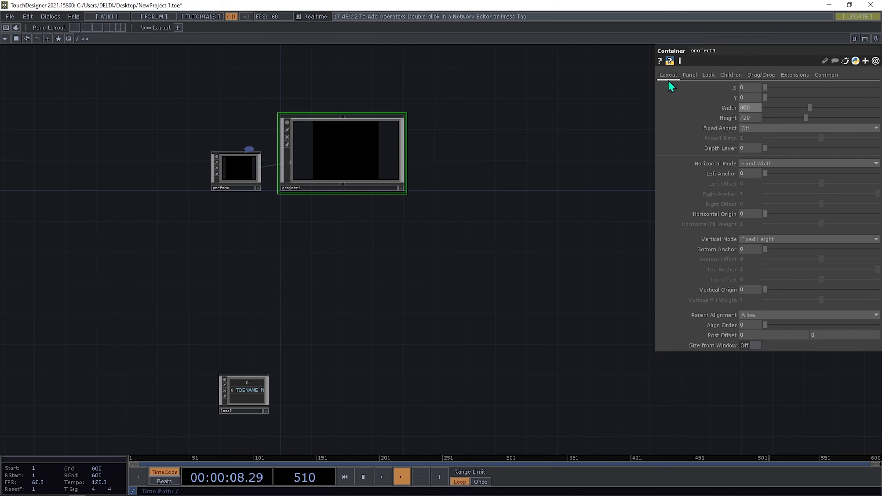
click(746, 118)
text(4)
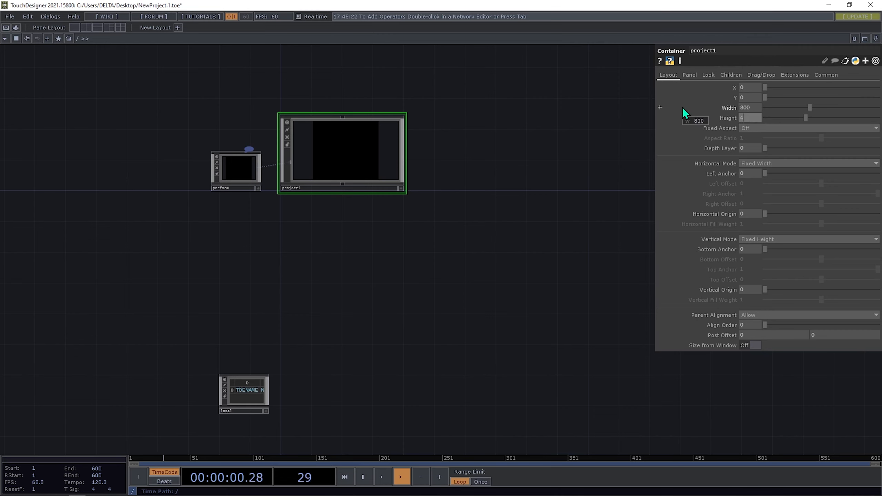
text(00)
key(Return)
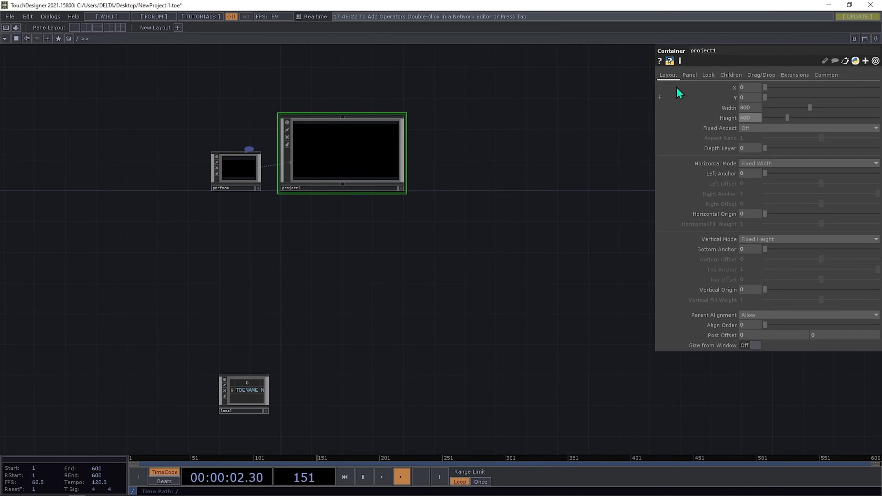
- Set project1's Background TOP to ./out1 and go inside project1
click(708, 75)
click(757, 107)
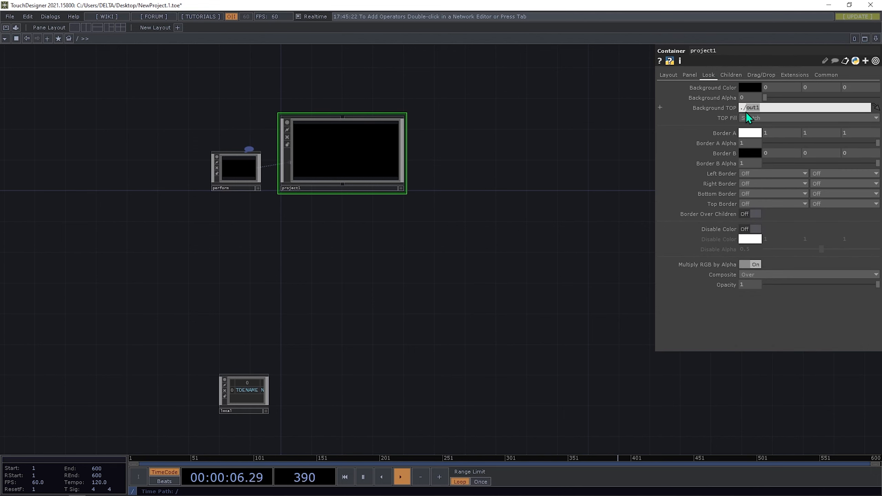
key(Return)
double_click(324, 151)
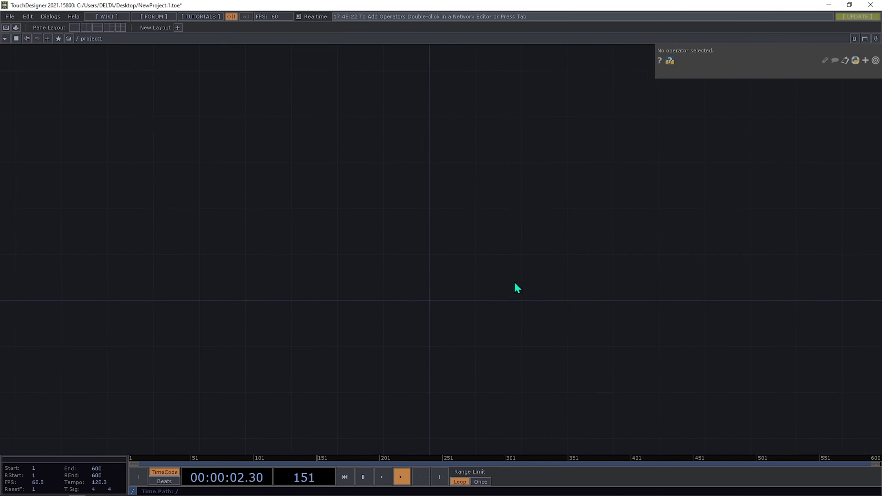
- Add a Ramp TOP, ramp1, to the empty project1 network
drag(498, 285, 505, 311)
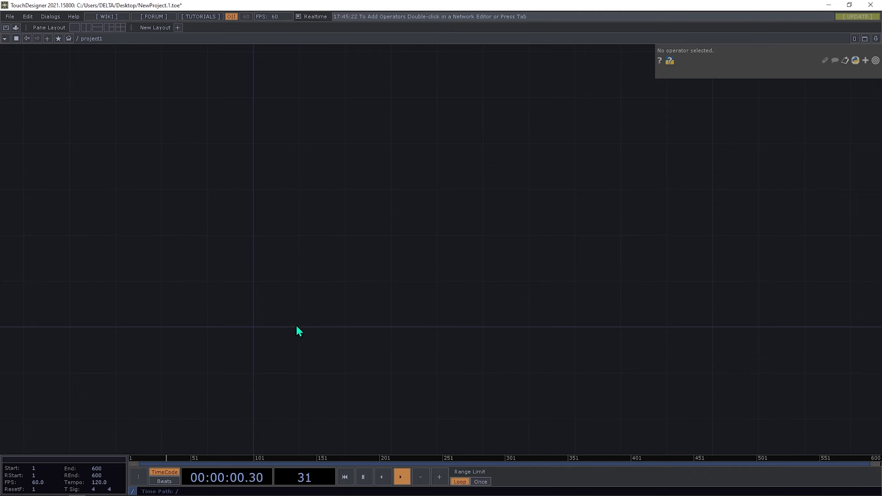
drag(275, 310, 321, 303)
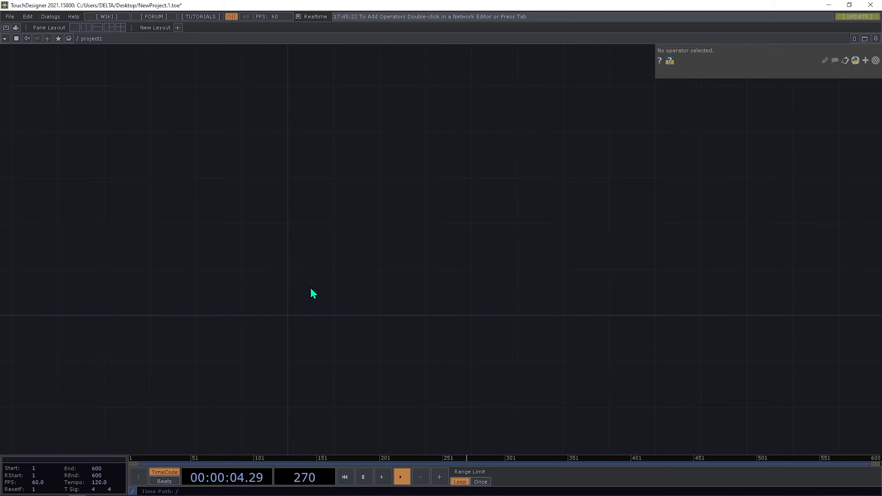
key(Tab)
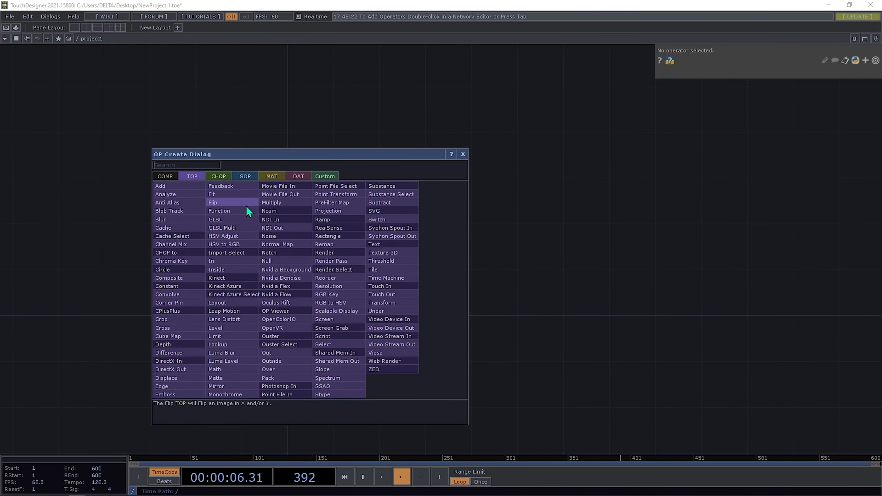
text(ram)
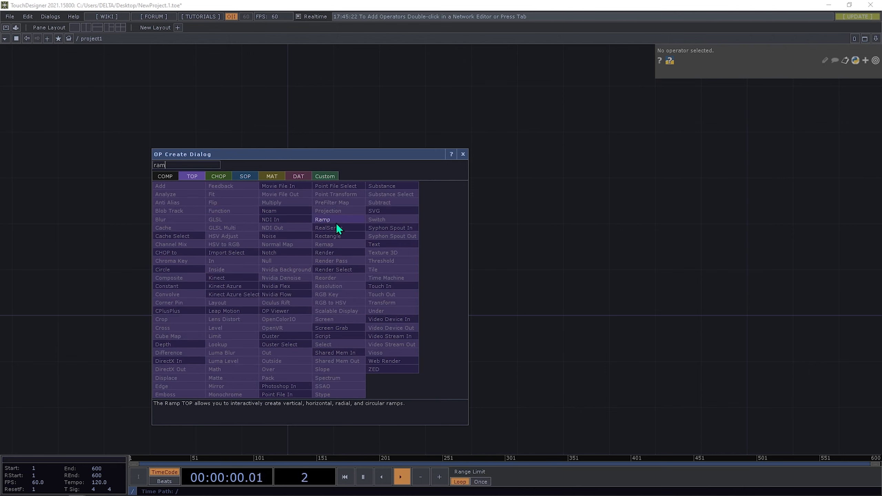
click(336, 222)
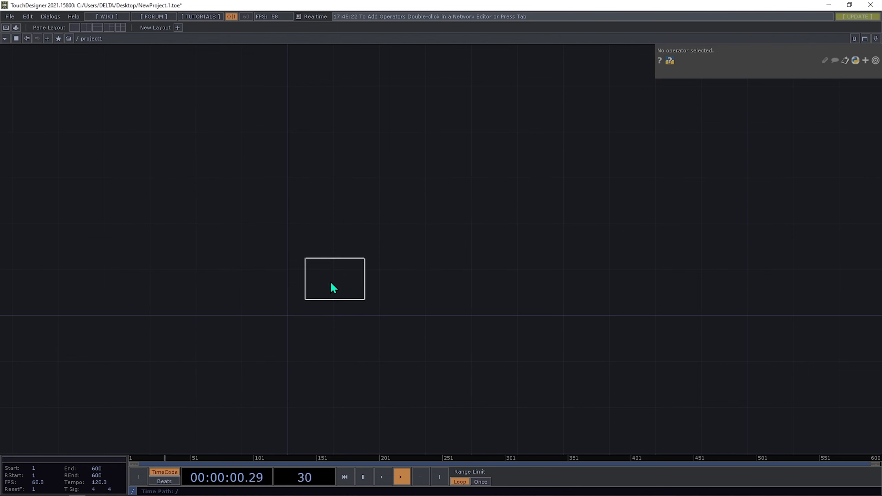
click(317, 293)
scroll(303, 295, up, 5)
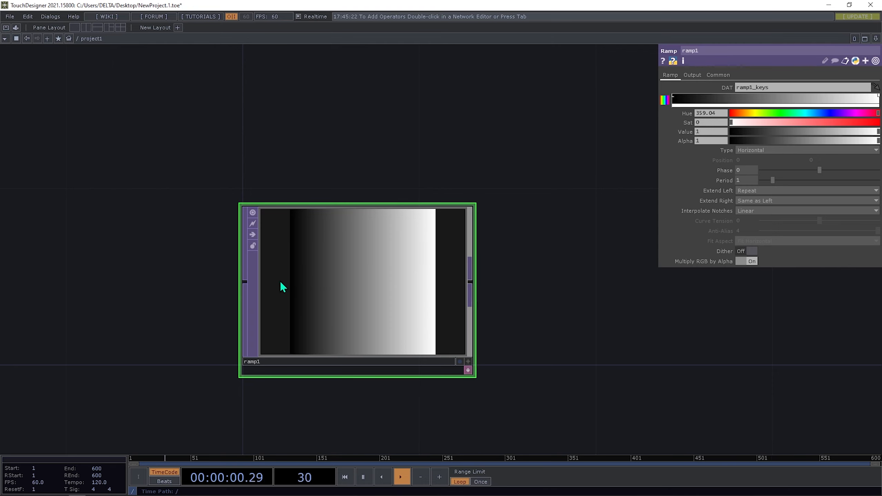
scroll(338, 295, down, 3)
scroll(341, 305, down, 2)
scroll(338, 308, up, 1)
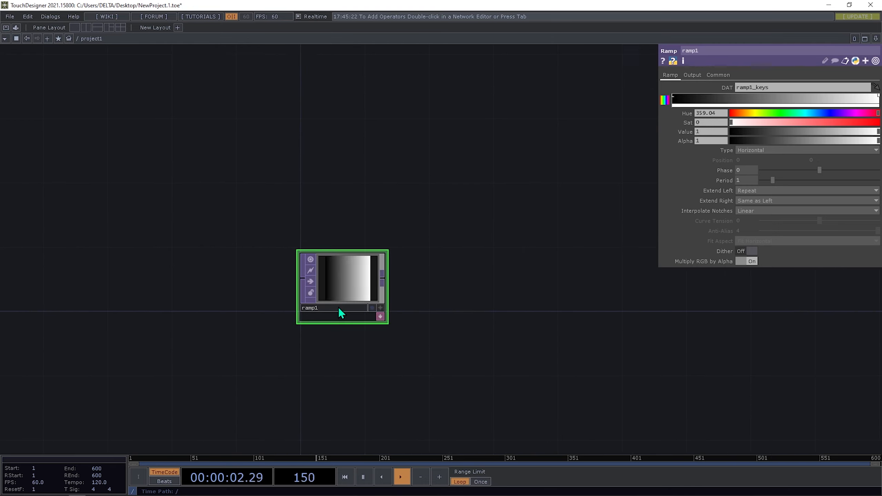
- Set ramp1's Output Resolution to Parent Panel Size
click(718, 74)
click(778, 86)
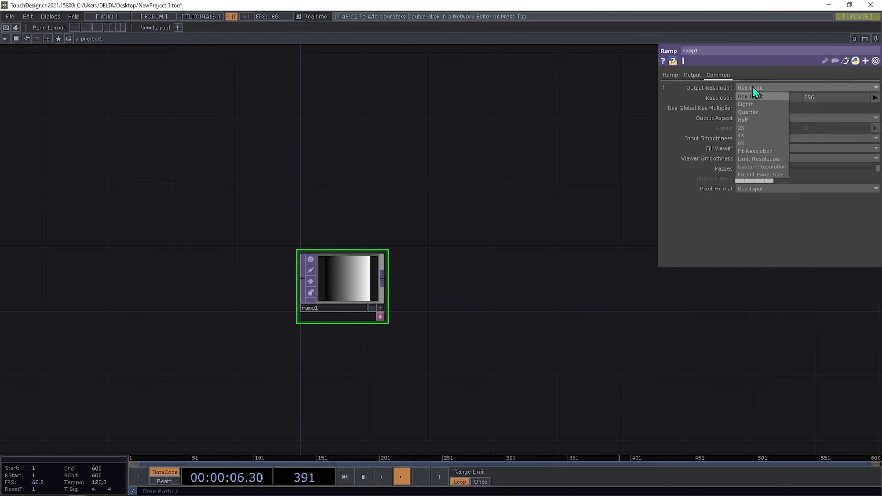
click(750, 174)
scroll(363, 288, up, 3)
scroll(357, 293, down, 3)
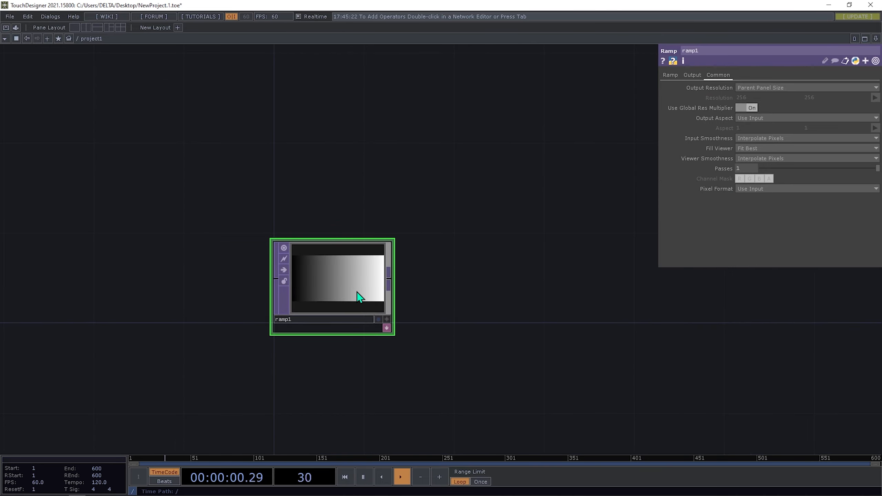
- Duplicate ramp1 as ramp2 below it and make ramp2 a vertical gradient
key(ctrl+c)
key(ctrl+v)
scroll(344, 384, down, 2)
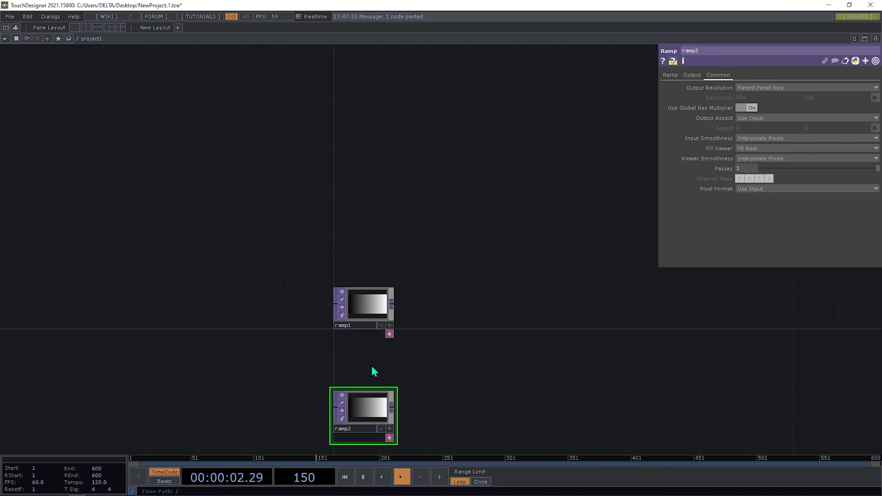
click(380, 380)
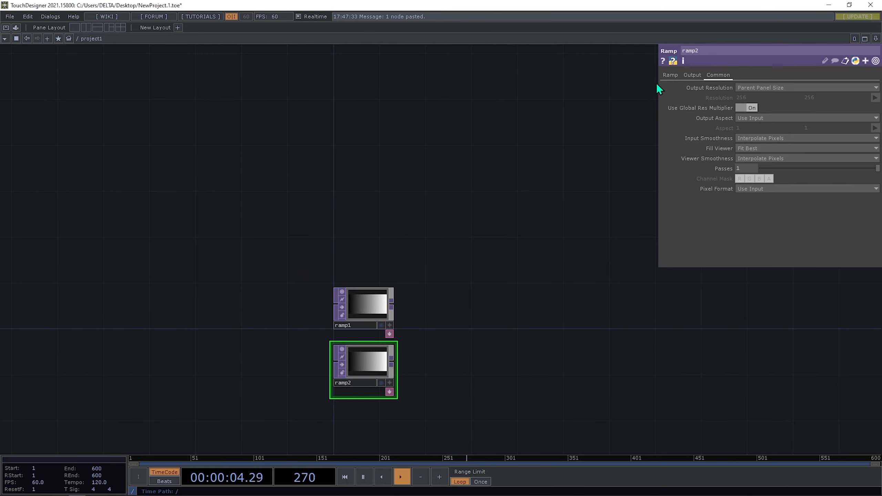
click(668, 75)
click(762, 152)
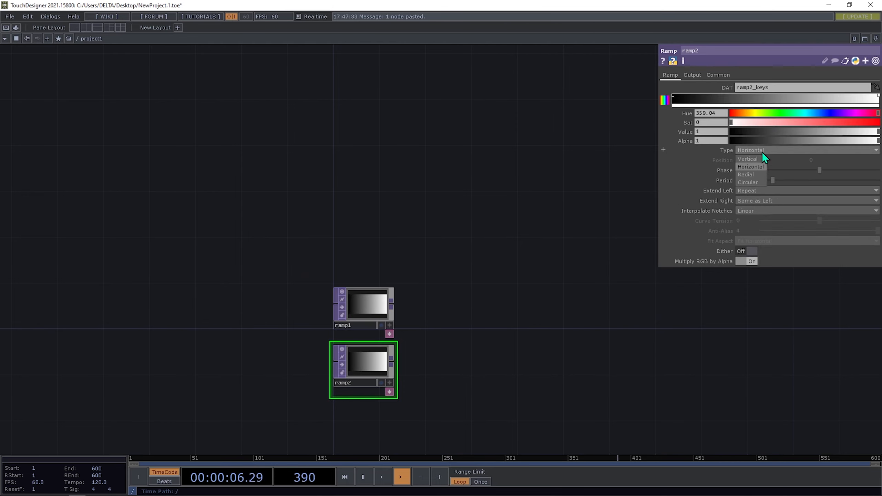
click(751, 167)
- Add a Reorder TOP after ramp1 and wire ramp2 into its second input
drag(458, 380, 364, 317)
scroll(256, 253, up, 5)
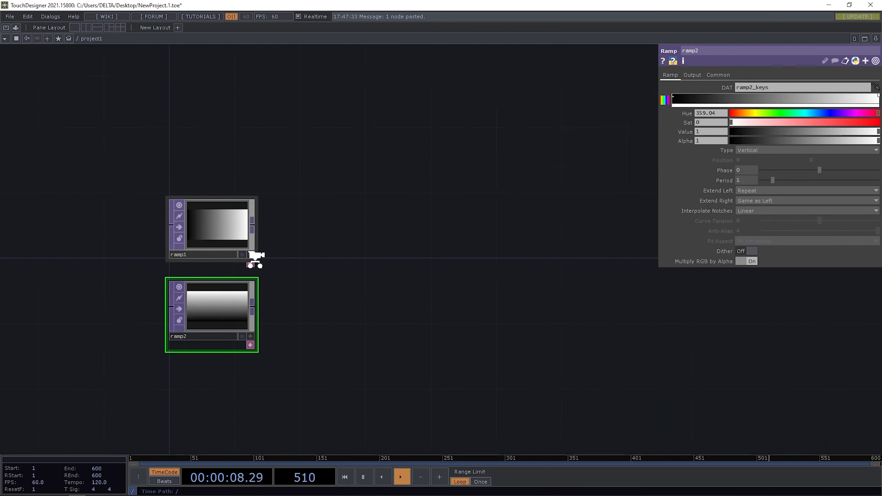
right_click(253, 214)
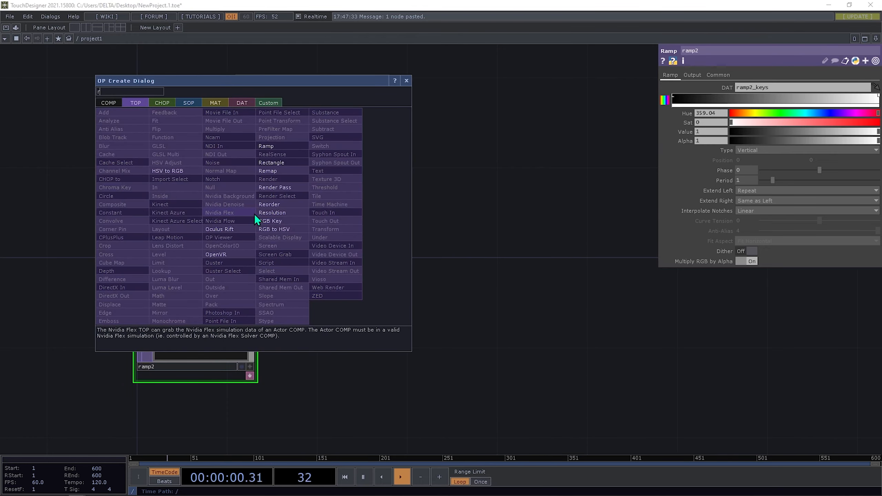
click(290, 204)
click(364, 215)
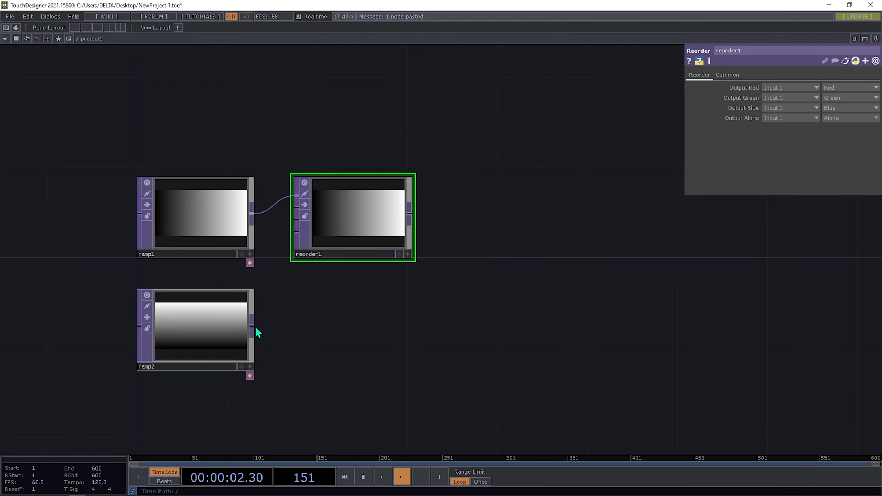
drag(253, 327, 295, 205)
drag(345, 344, 454, 368)
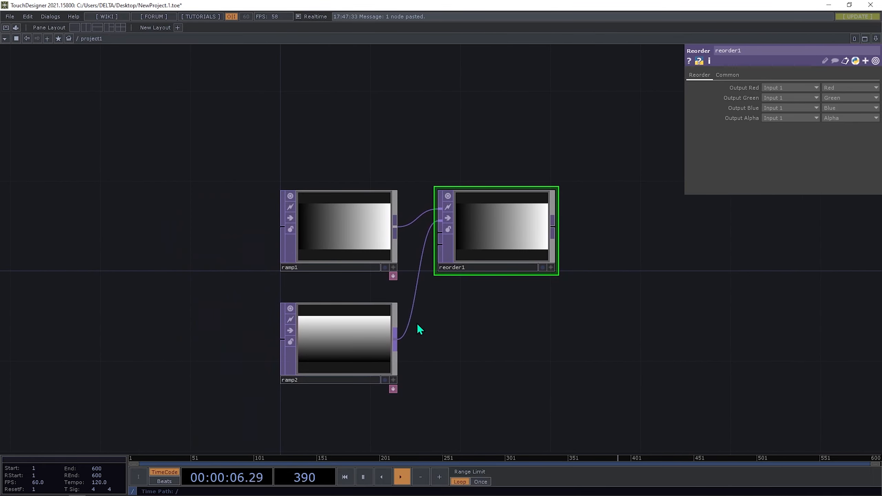
drag(325, 340, 323, 317)
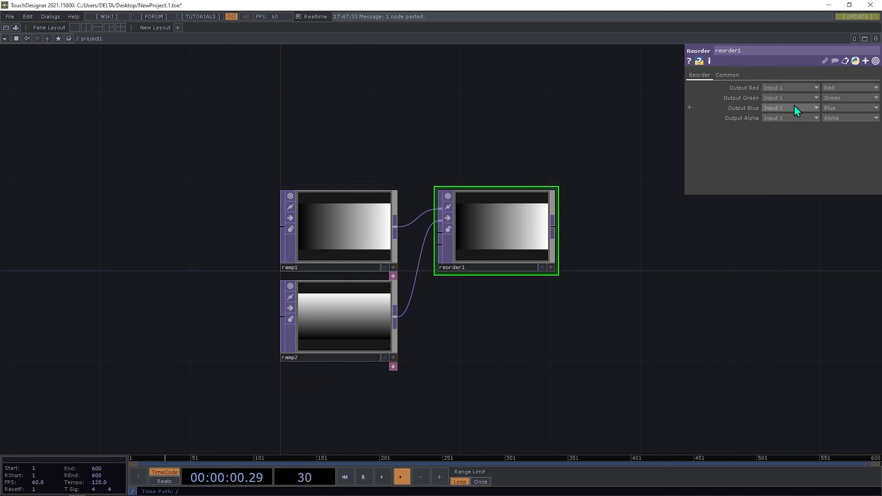
- Set reorder1's green output to Input 2 and its blue channel to One
click(786, 98)
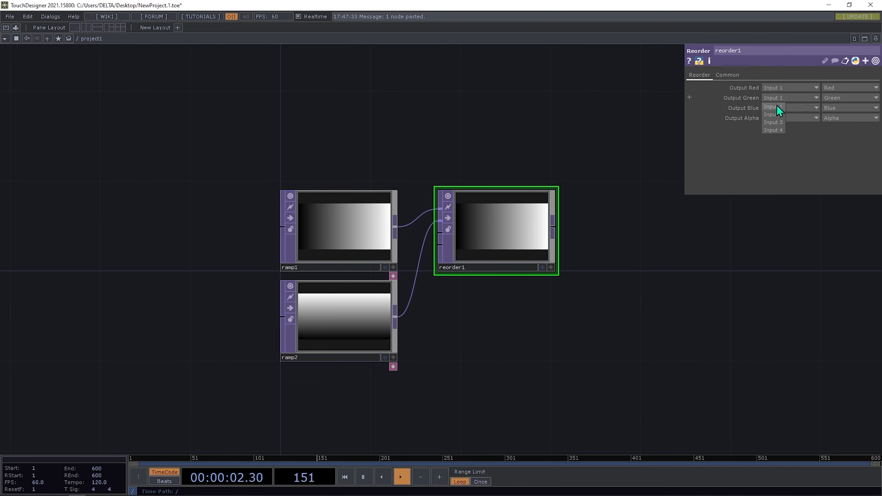
click(778, 114)
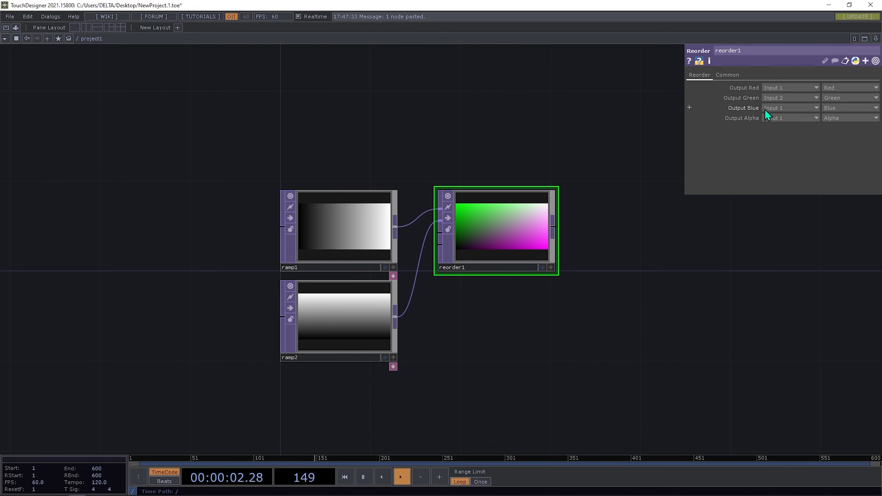
click(834, 108)
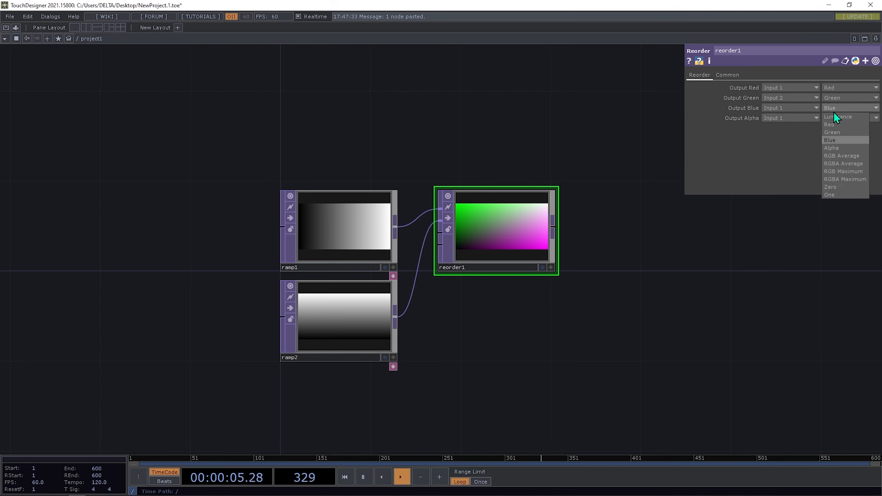
click(847, 195)
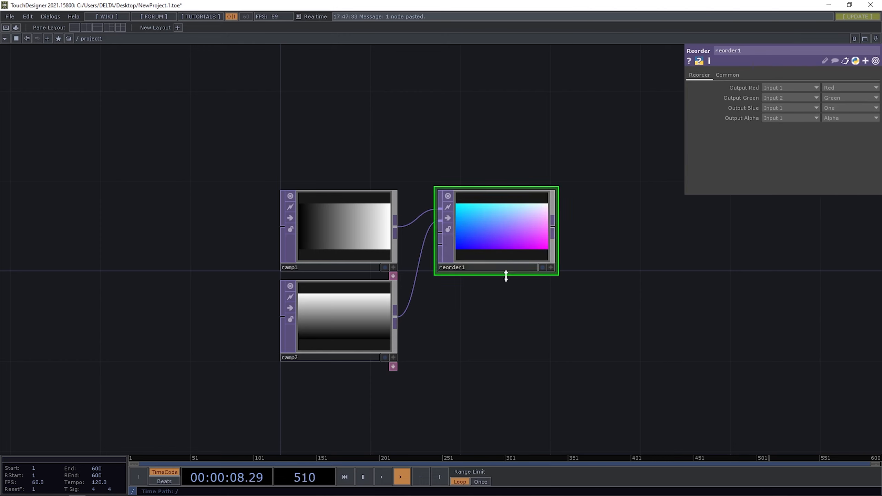
scroll(490, 219, up, 3)
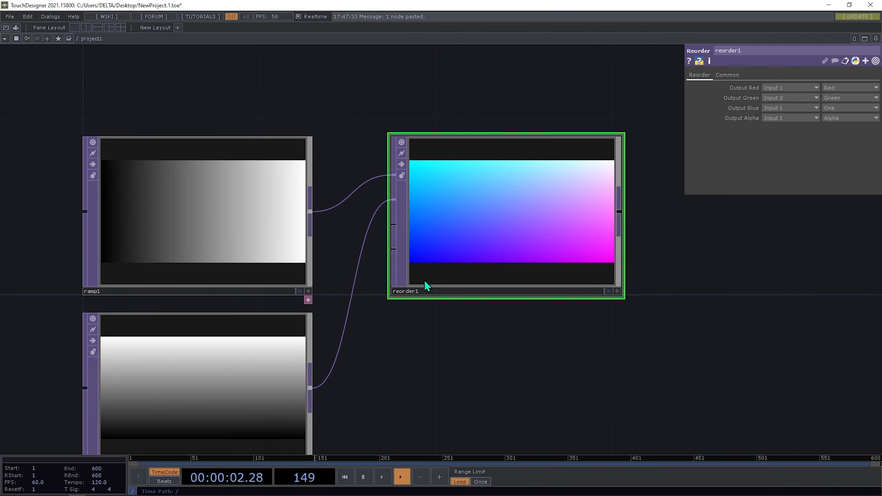
scroll(426, 282, down, 3)
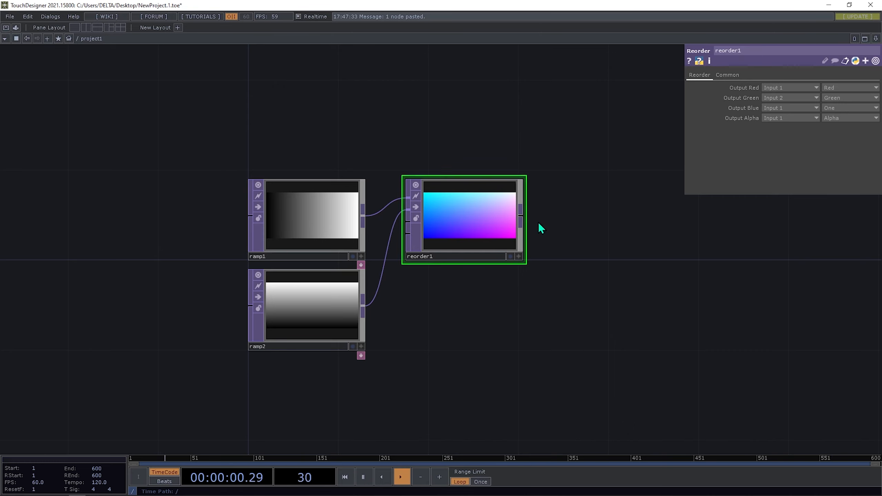
- Chain an HSV to RGB TOP, hsvrgb1, after reorder1 to produce a rainbow hue gradient
drag(506, 290, 389, 273)
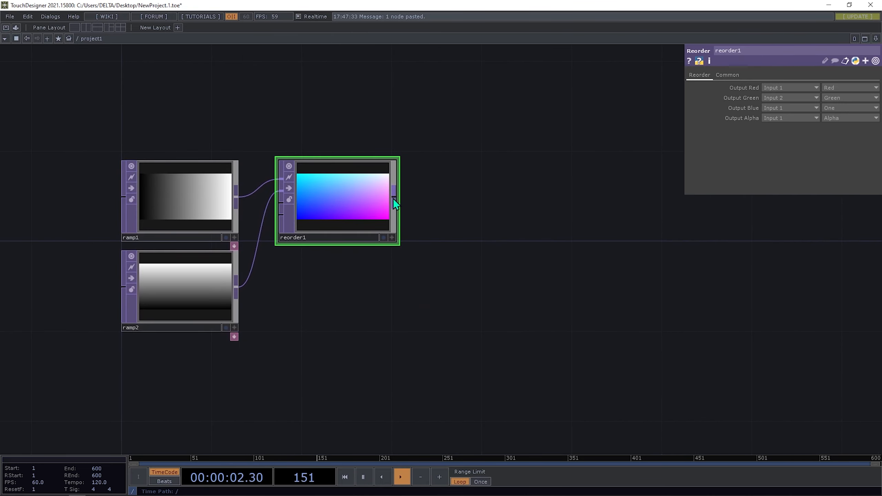
right_click(393, 198)
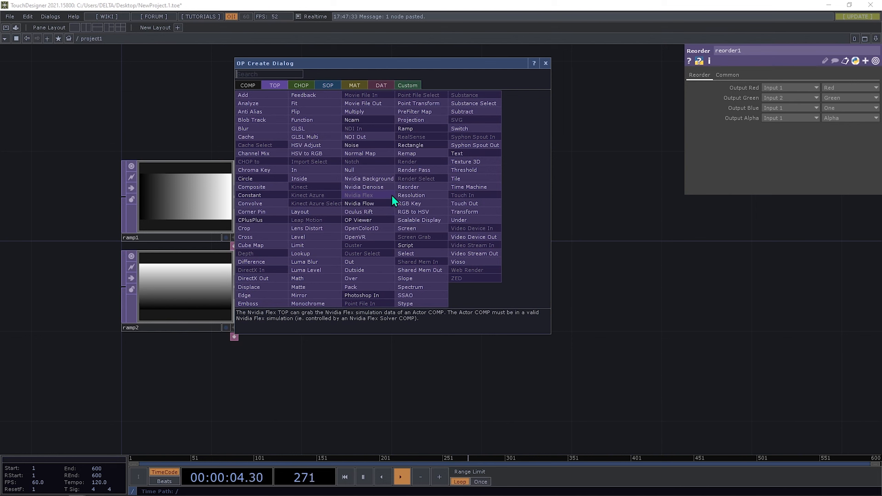
text(hs)
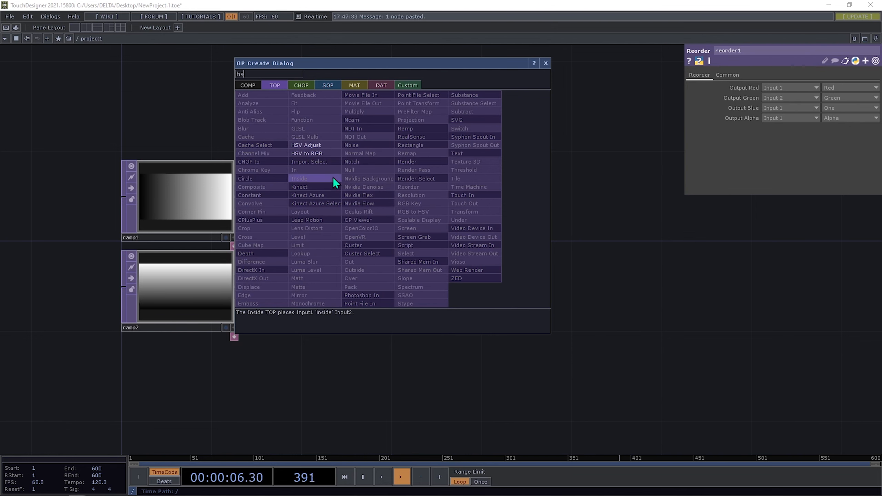
click(325, 155)
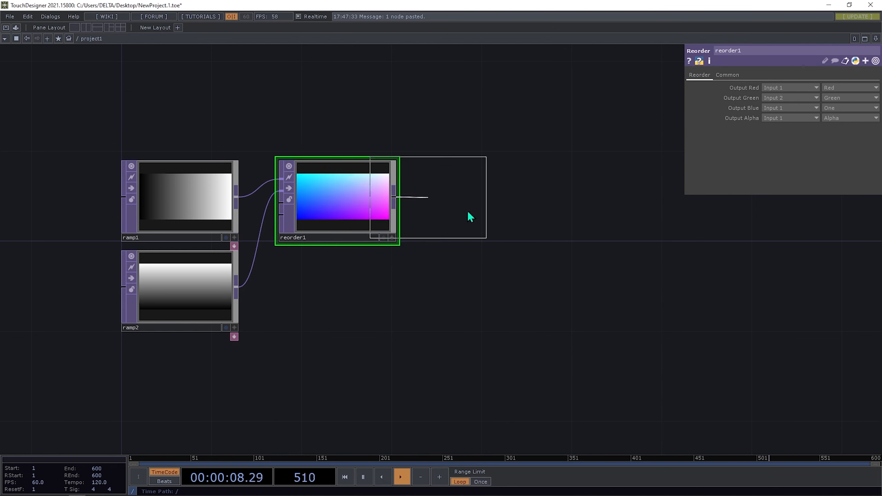
click(469, 208)
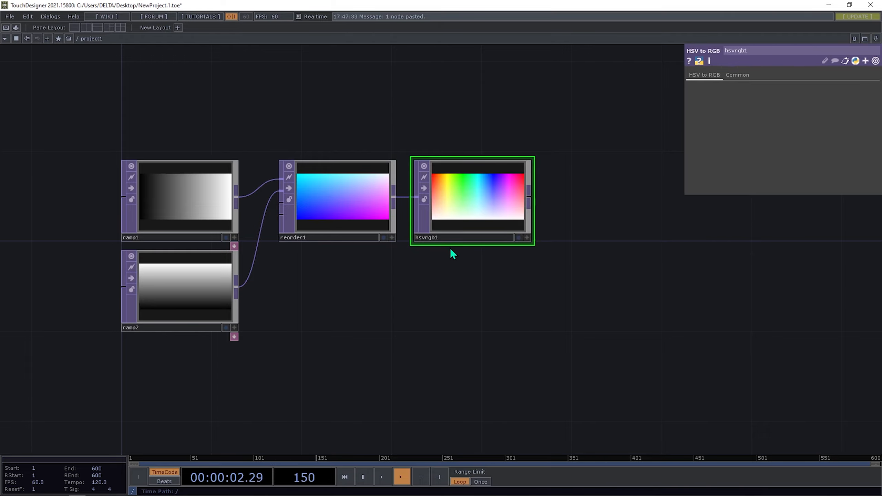
scroll(459, 217, up, 5)
scroll(361, 275, down, 4)
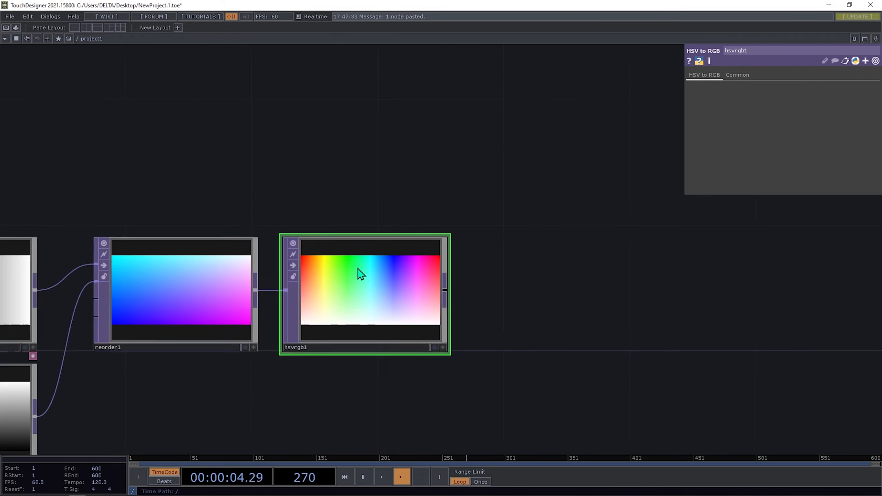
scroll(361, 275, down, 3)
- Add a Null TOP to the right of hsvrgb1 and rename it bg
right_click(402, 282)
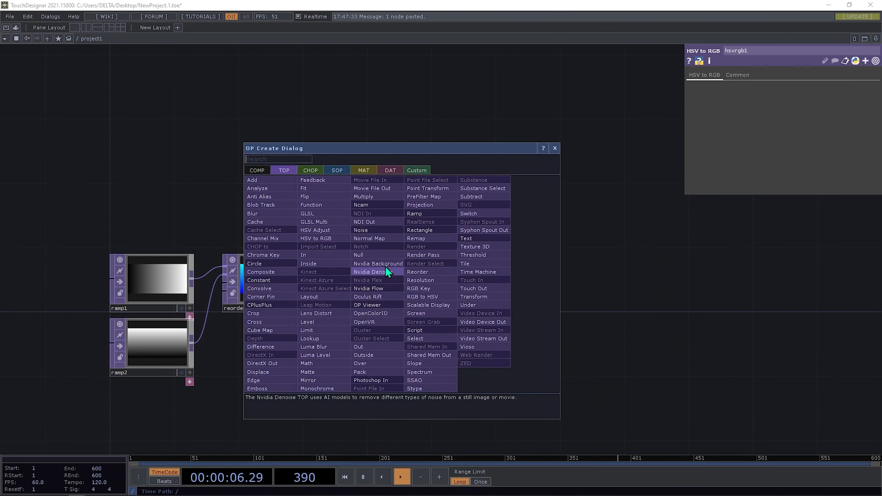
click(373, 255)
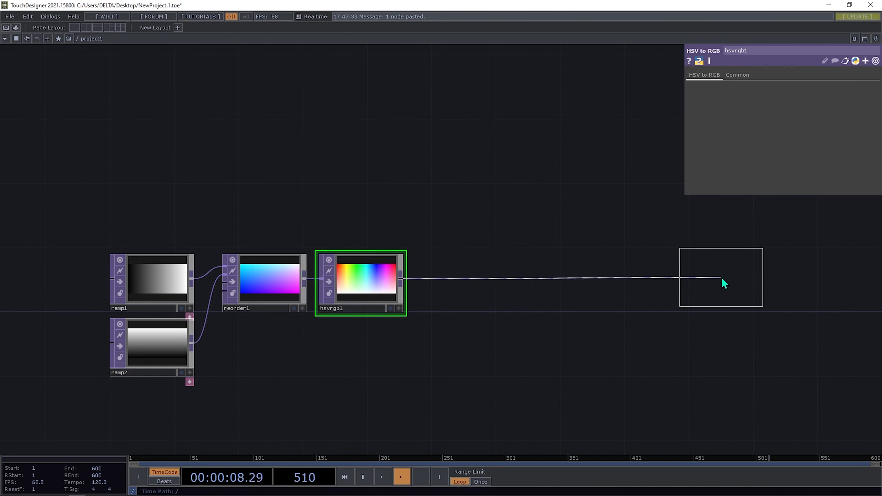
click(716, 281)
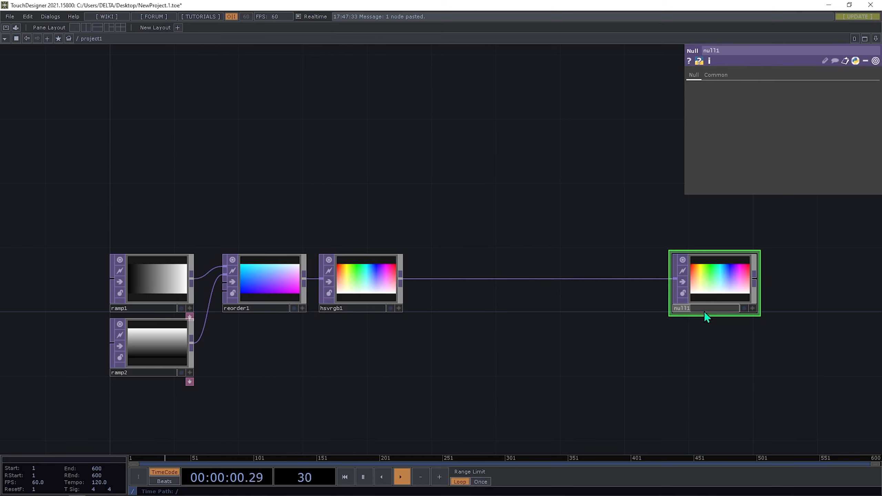
text(bg)
key(Return)
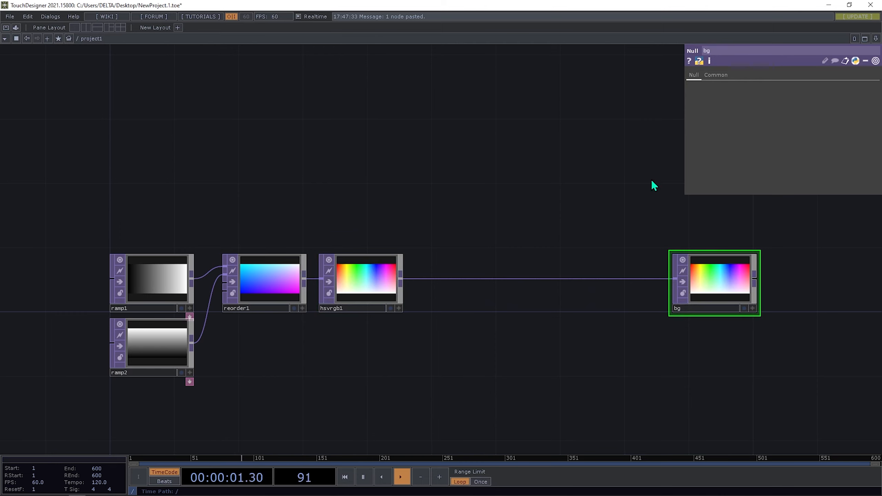
click(875, 38)
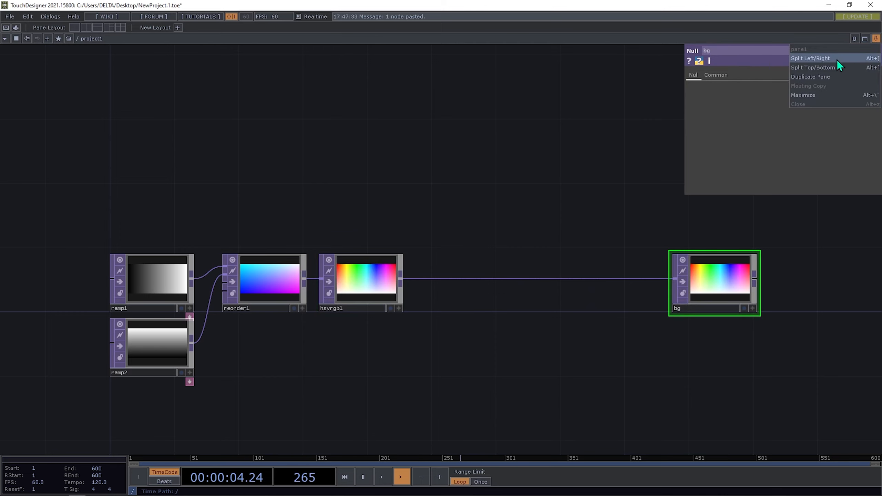
- Split the workspace left/right with a Panel view of the gradient, then bring up Processing
click(826, 58)
click(447, 39)
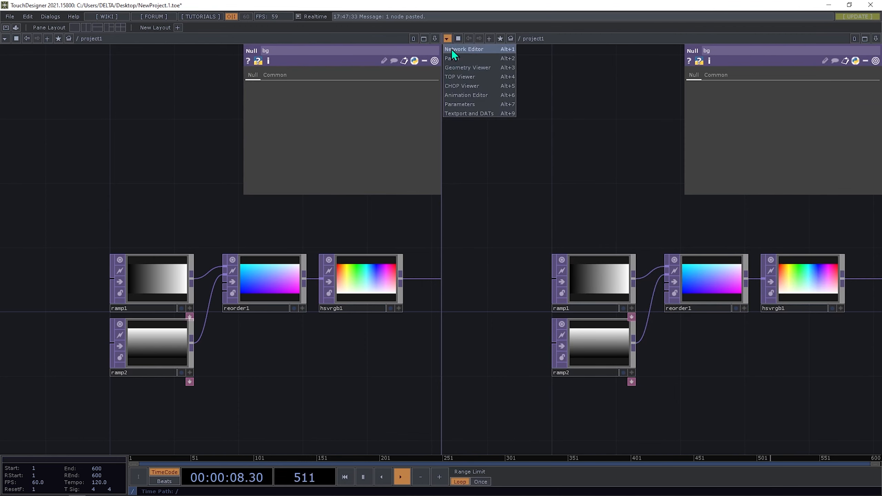
click(453, 59)
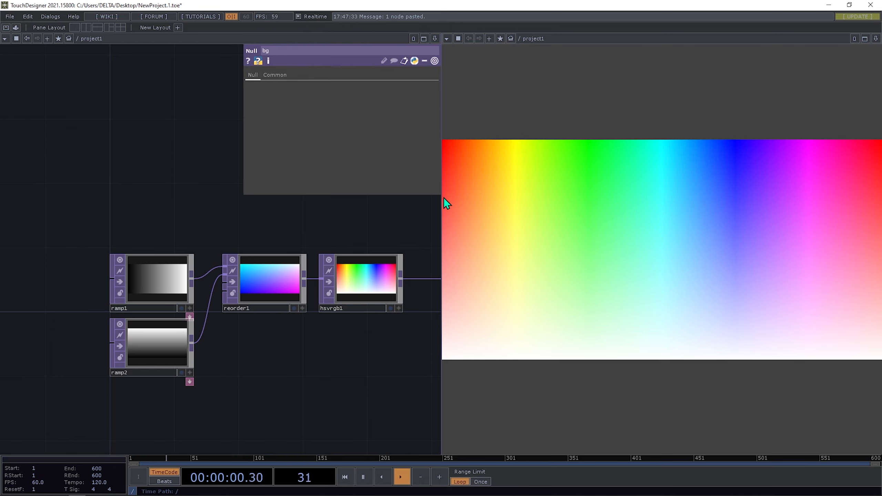
drag(446, 198, 462, 198)
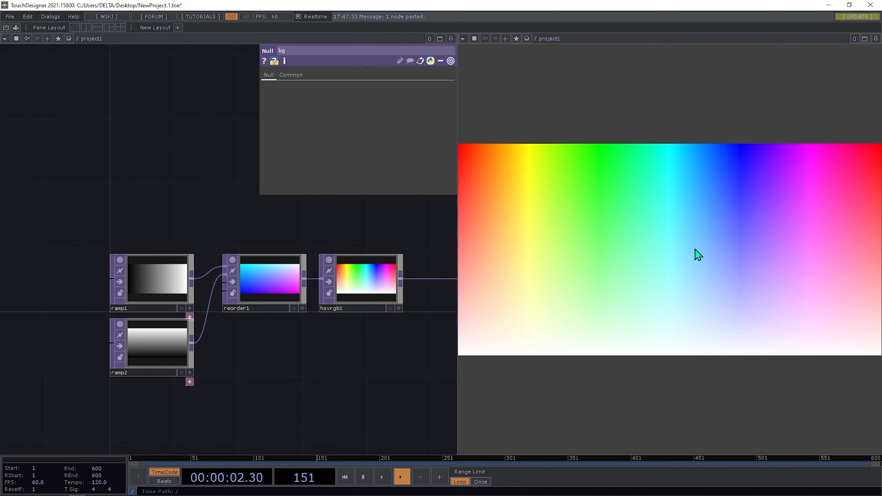
click(43, 489)
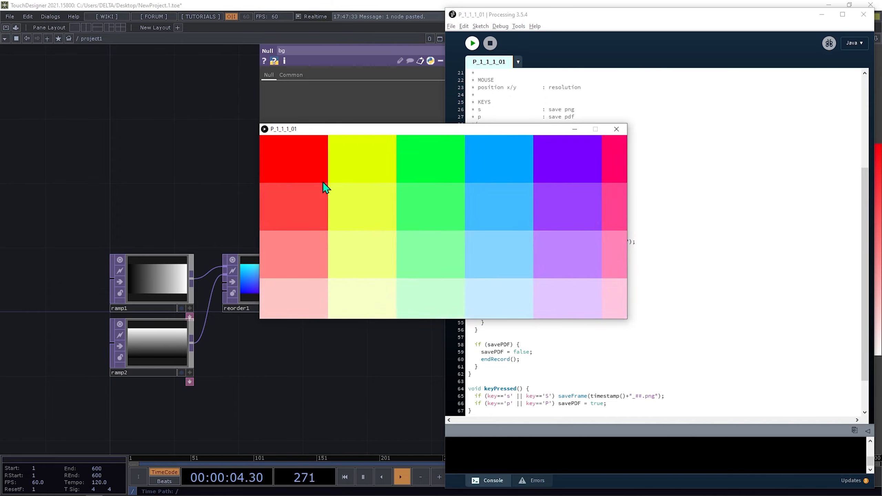
- Close the Processing sketch and move hsvrgb1 and reorder1 rightward toward bg
click(616, 129)
drag(321, 364, 75, 283)
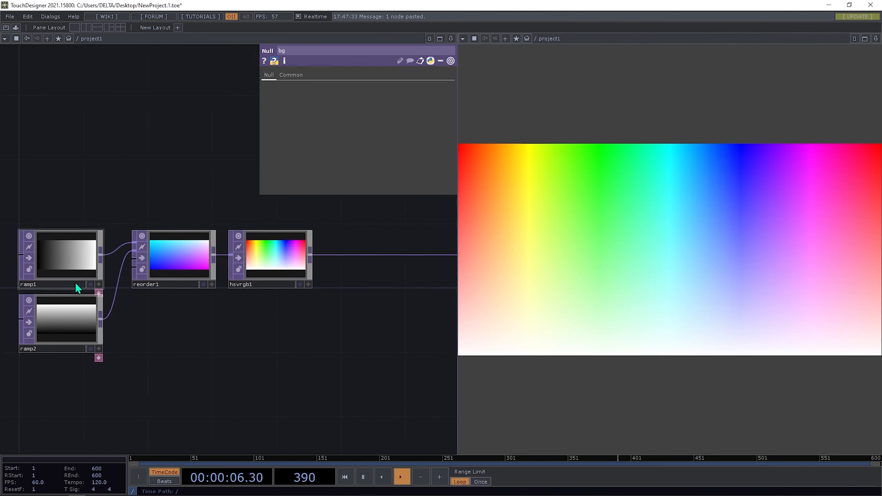
scroll(162, 280, down, 5)
scroll(163, 279, up, 5)
scroll(168, 299, down, 3)
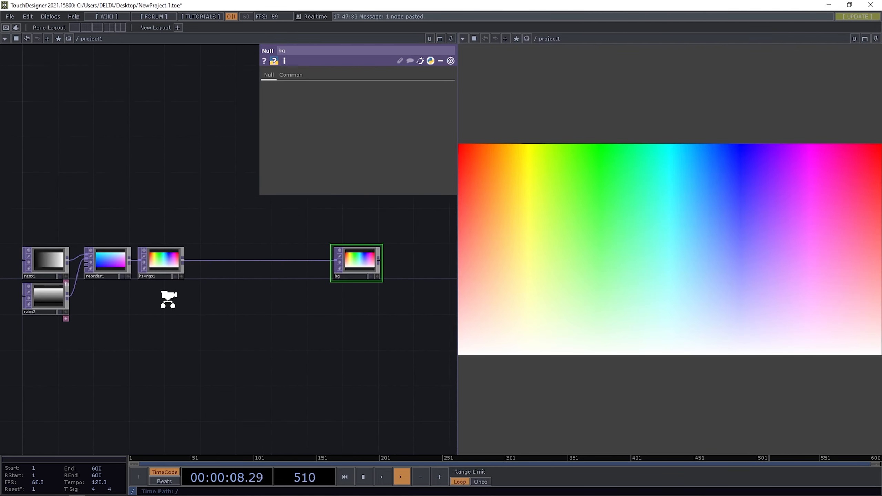
drag(170, 268, 276, 267)
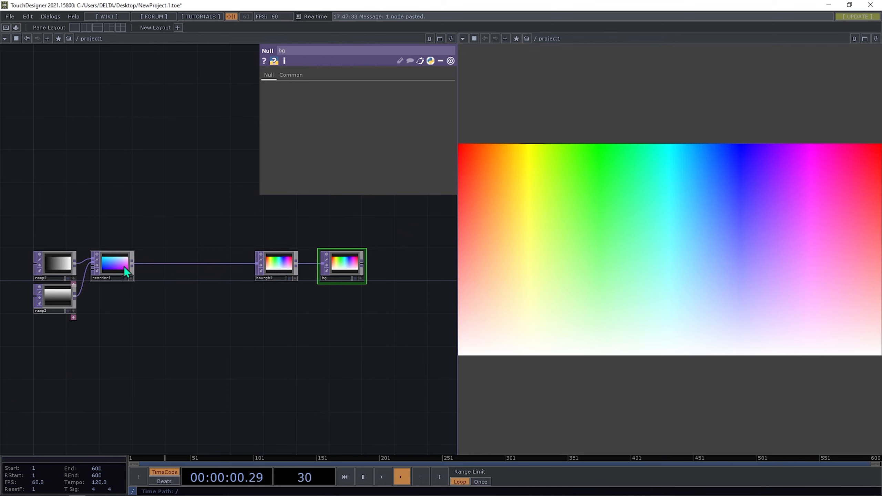
drag(124, 266, 222, 265)
- Pan the network to frame reorder1, hsvrgb1 and the bg null
drag(188, 331, 292, 327)
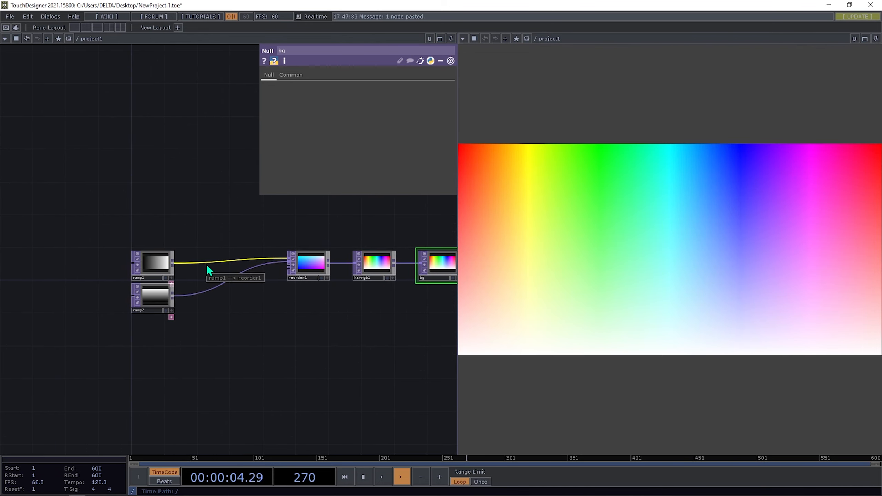
scroll(181, 244, up, 5)
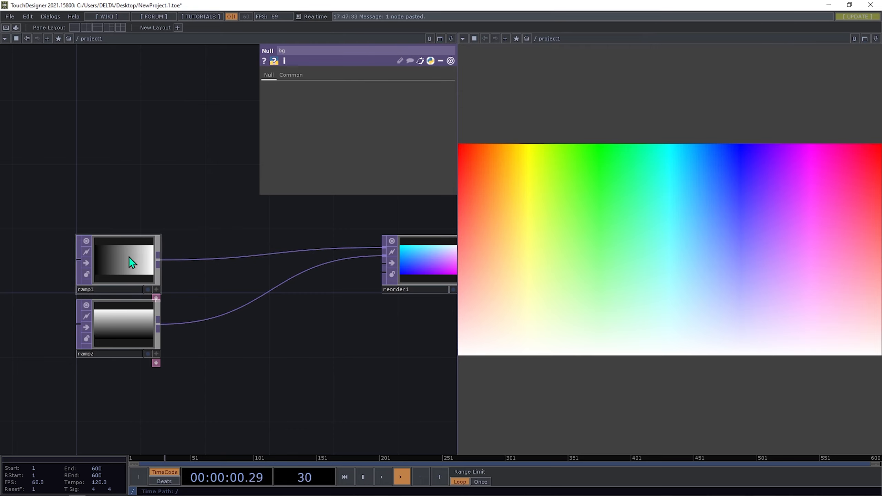
drag(267, 380, 183, 392)
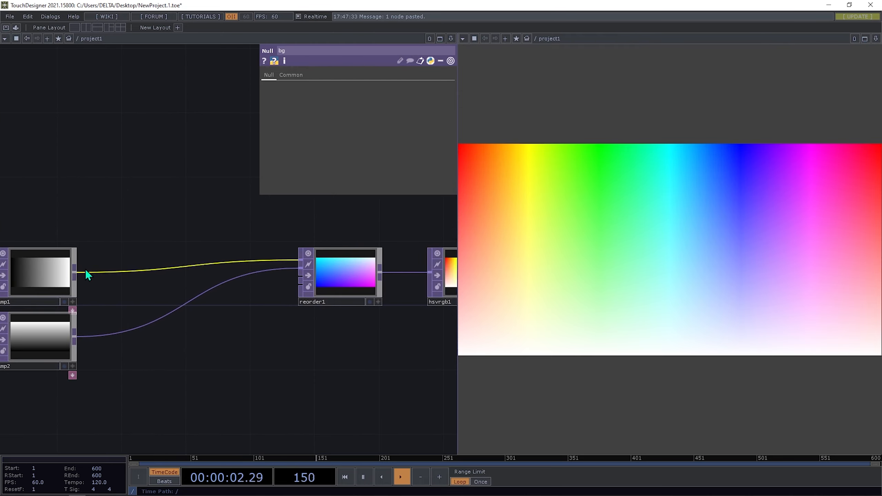
drag(195, 346, 102, 329)
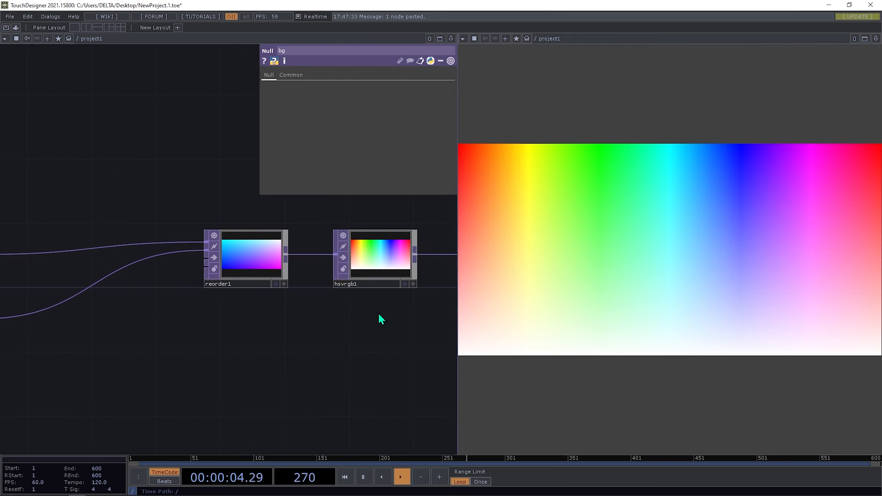
drag(379, 315, 273, 328)
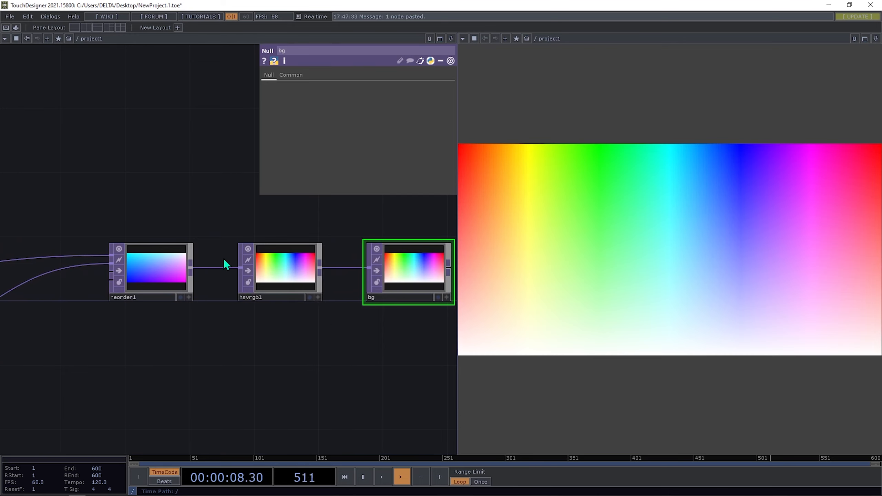
drag(227, 264, 231, 264)
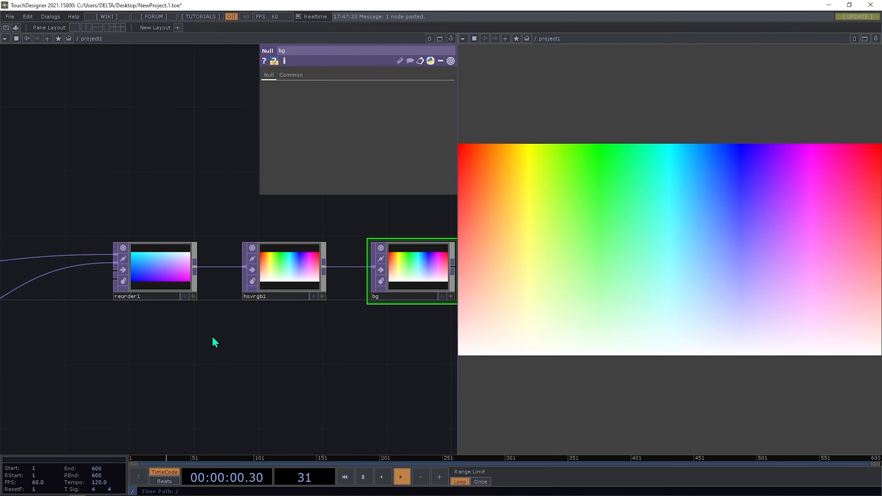
drag(214, 338, 236, 325)
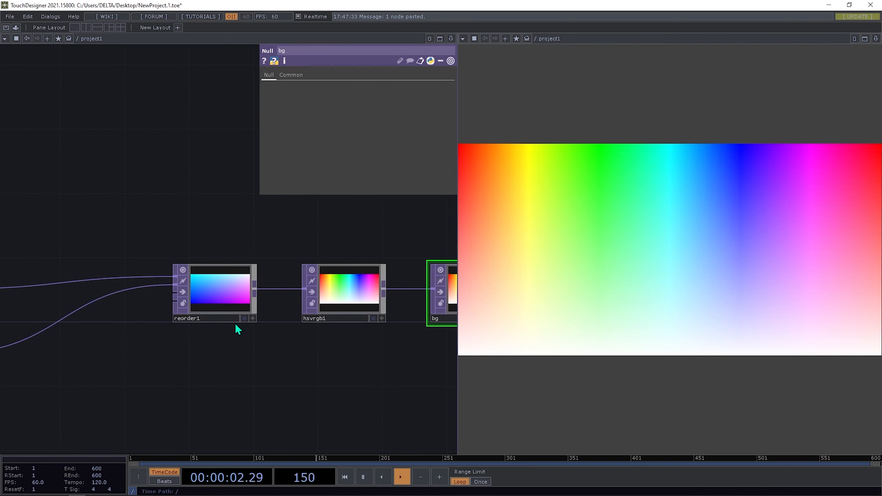
- Insert a Resolution TOP, res1, after reorder1, wire it into hsvrgb1, and open its output resolution choices
right_click(257, 288)
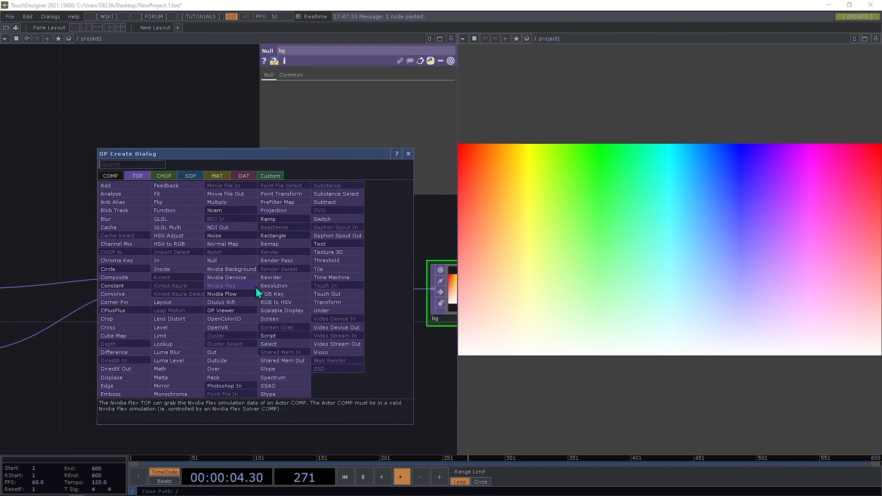
text(res)
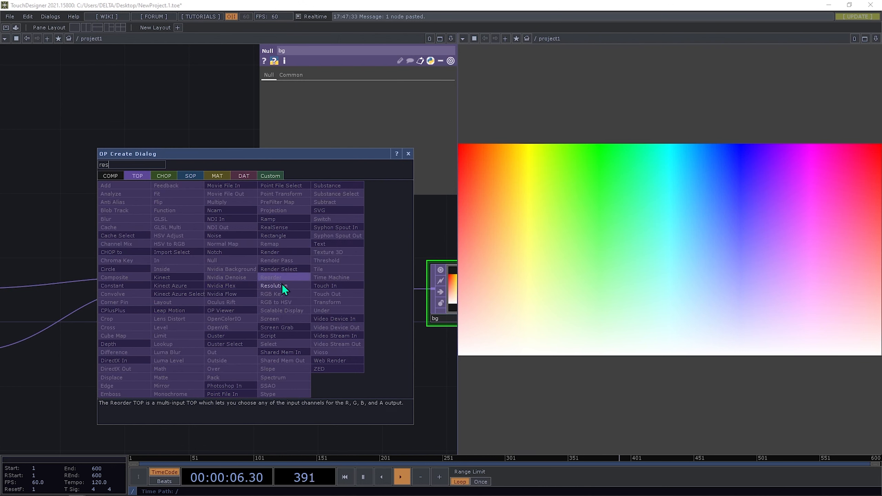
click(278, 285)
click(351, 235)
drag(395, 235, 216, 327)
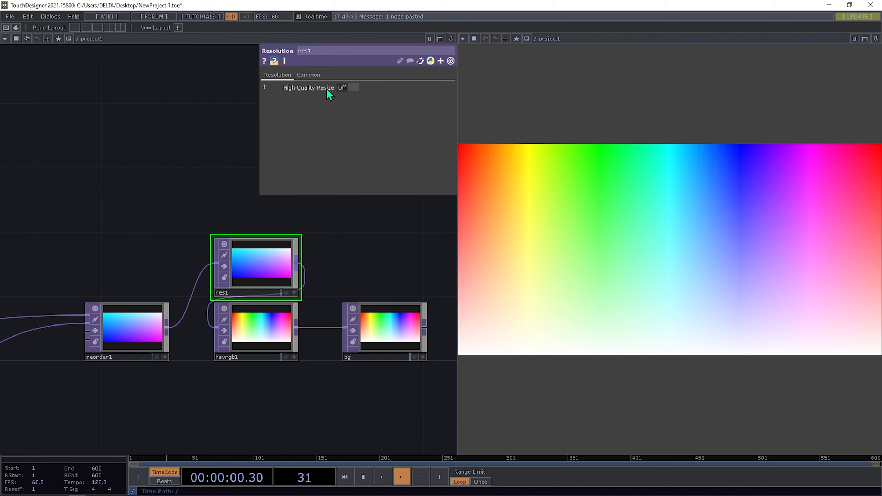
click(308, 74)
click(386, 87)
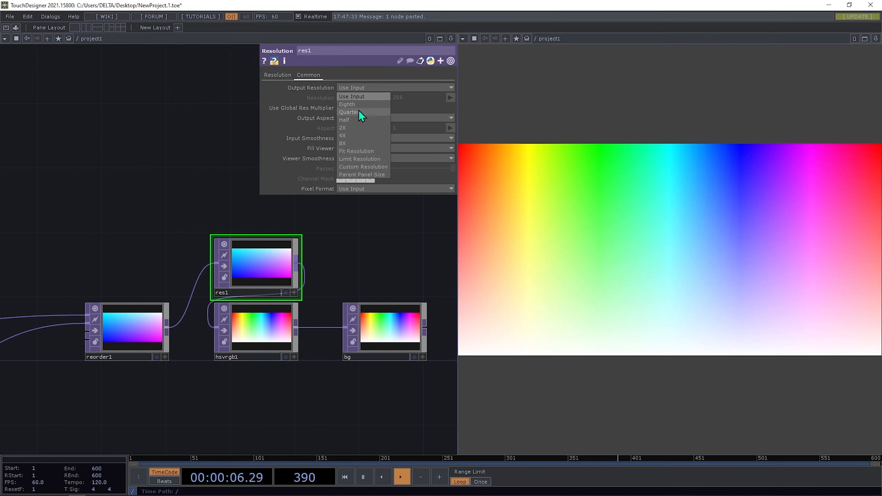
- Give res1 a Custom Resolution of 3 × 1
click(359, 166)
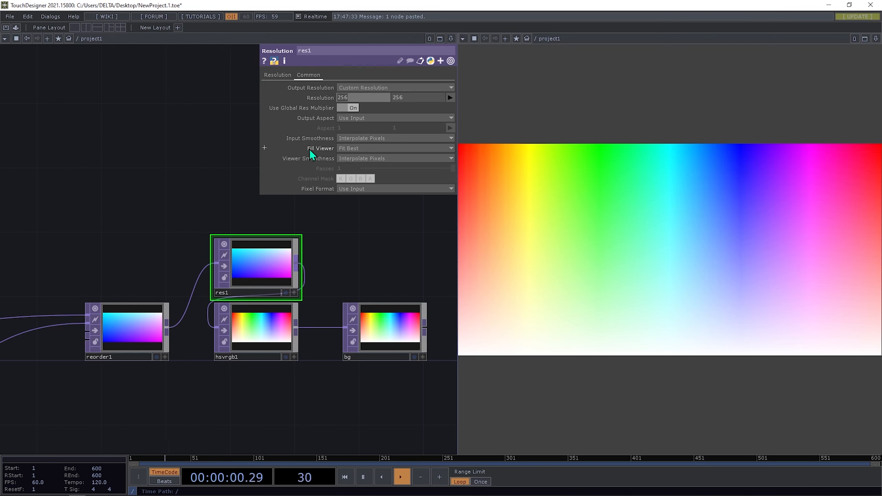
text(3)
click(398, 99)
text(1)
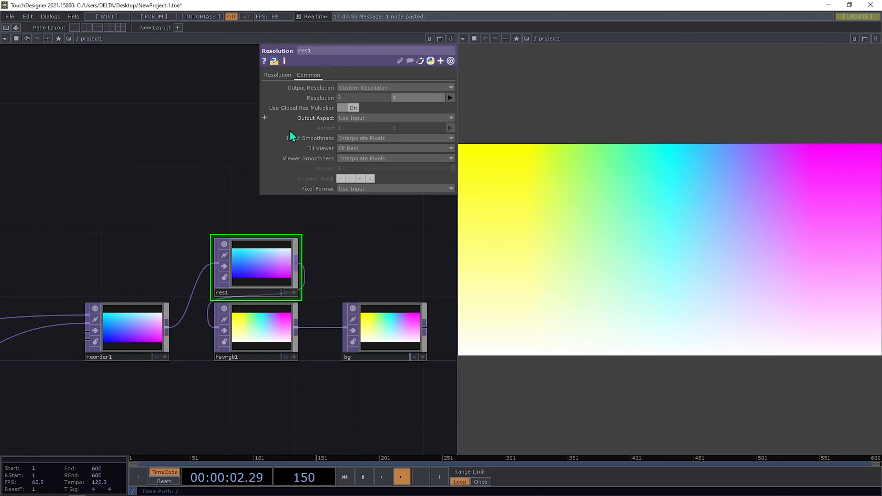
key(Return)
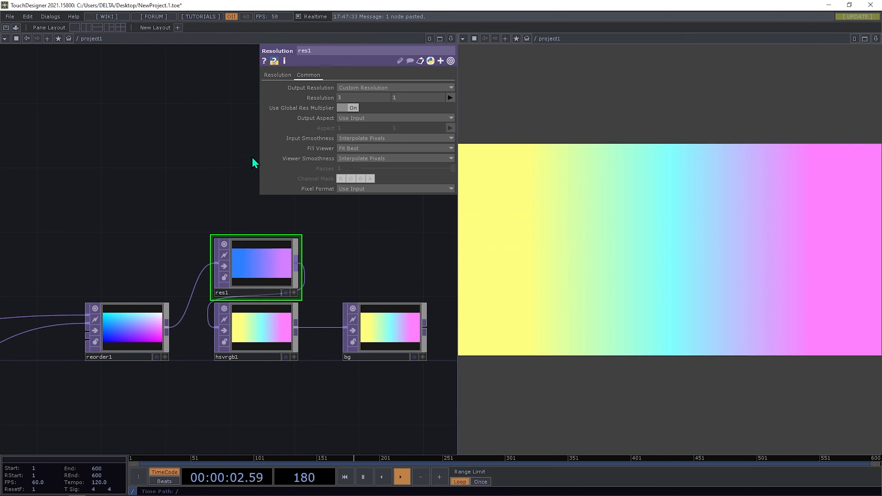
click(407, 97)
text(3)
key(Return)
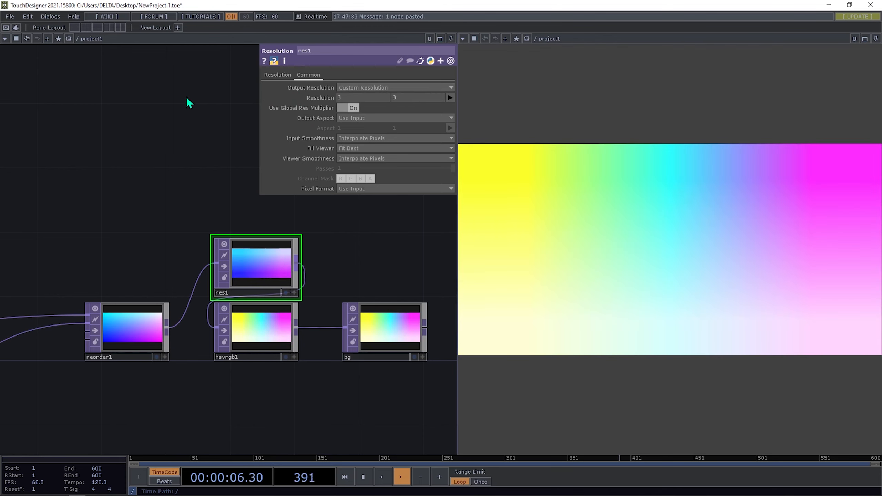
click(358, 99)
text(1)
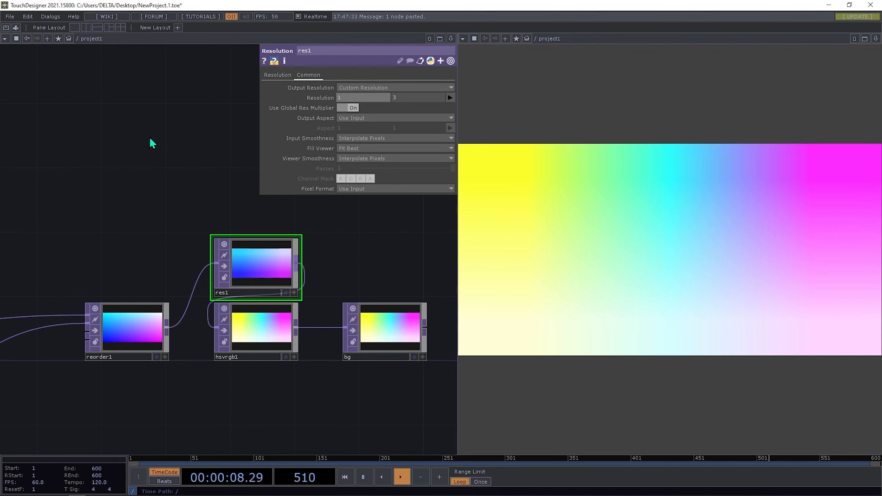
key(Return)
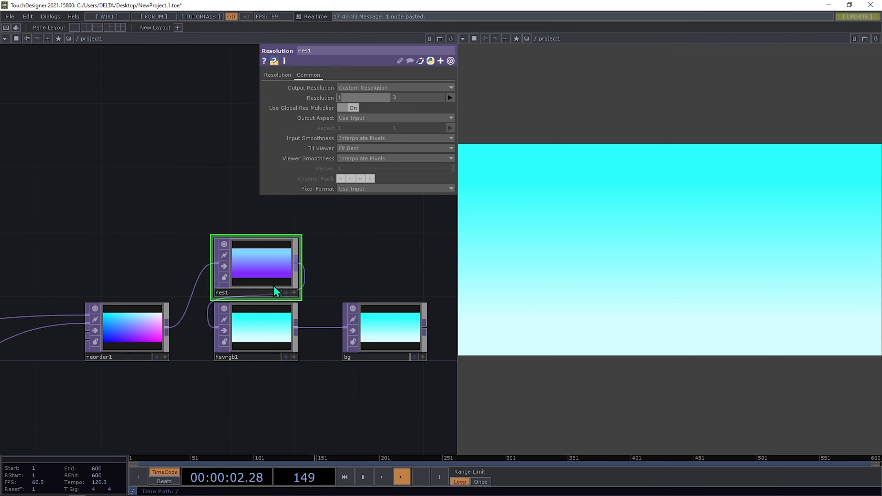
click(348, 99)
text(3)
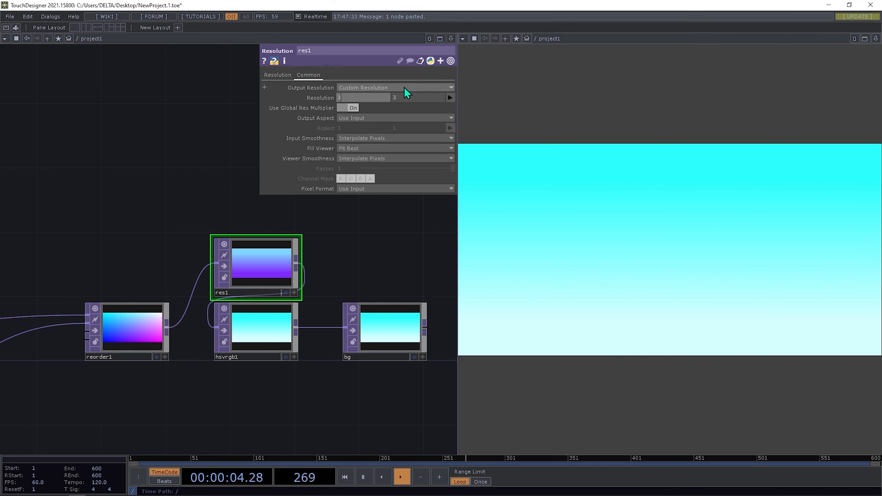
click(402, 98)
text(1)
key(Return)
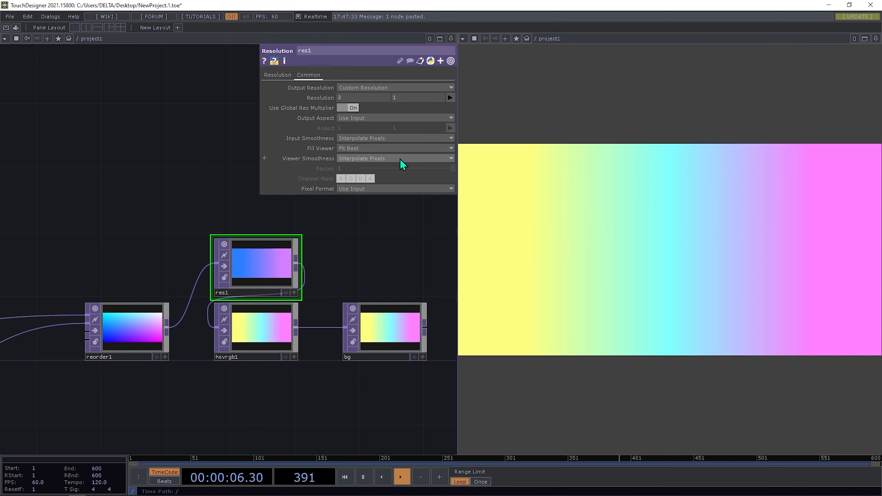
- Set res1's input and viewer smoothness and hsvrgb1's viewer smoothness to Nearest Pixel, then compare with Processing
click(372, 140)
click(369, 149)
click(372, 159)
click(374, 168)
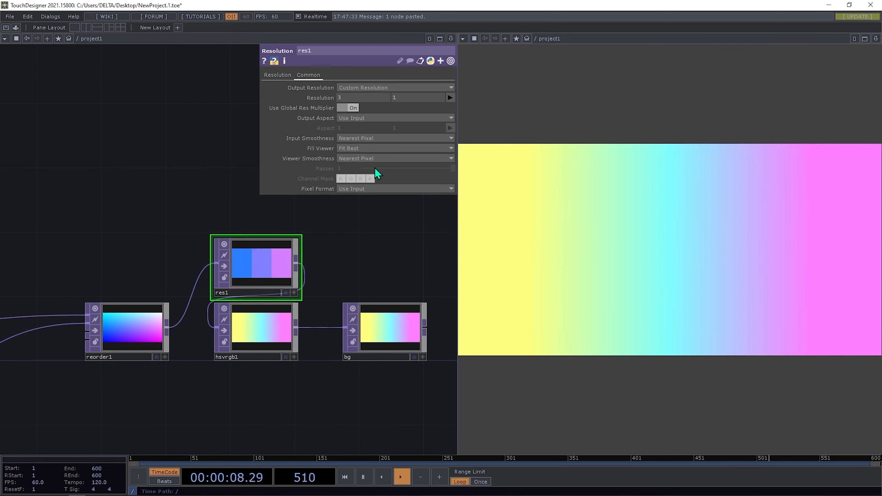
click(267, 325)
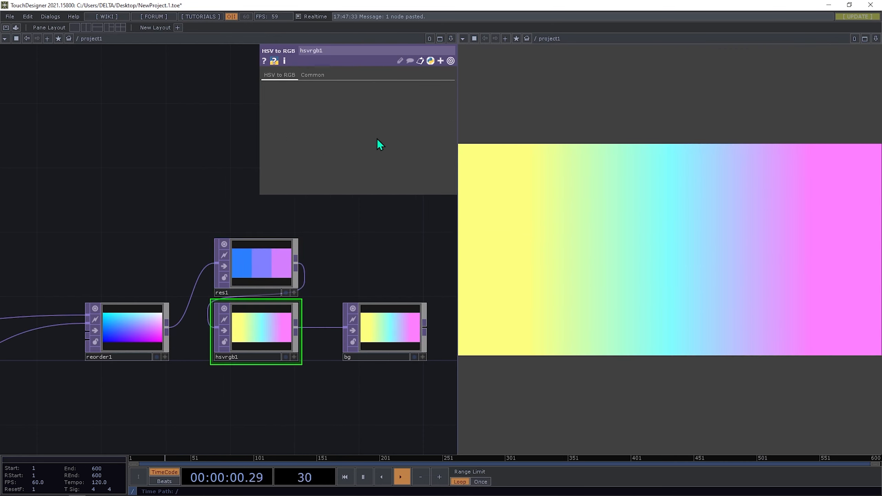
click(323, 75)
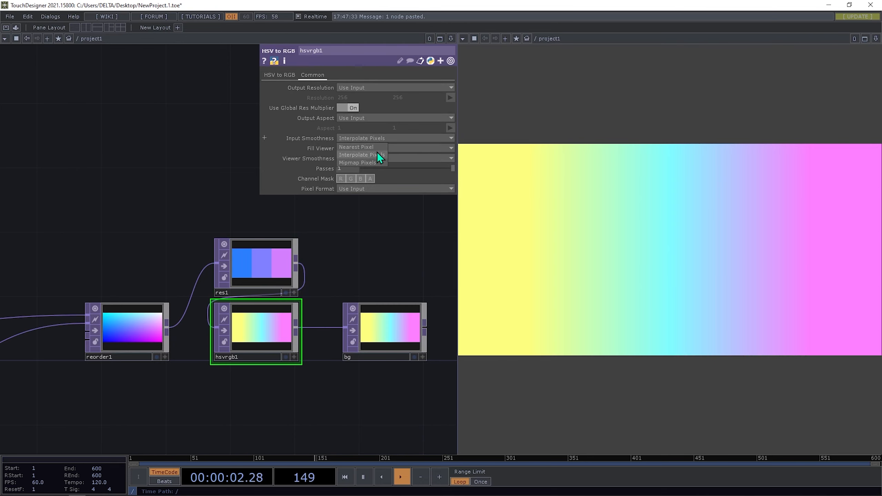
click(378, 158)
click(379, 167)
click(243, 274)
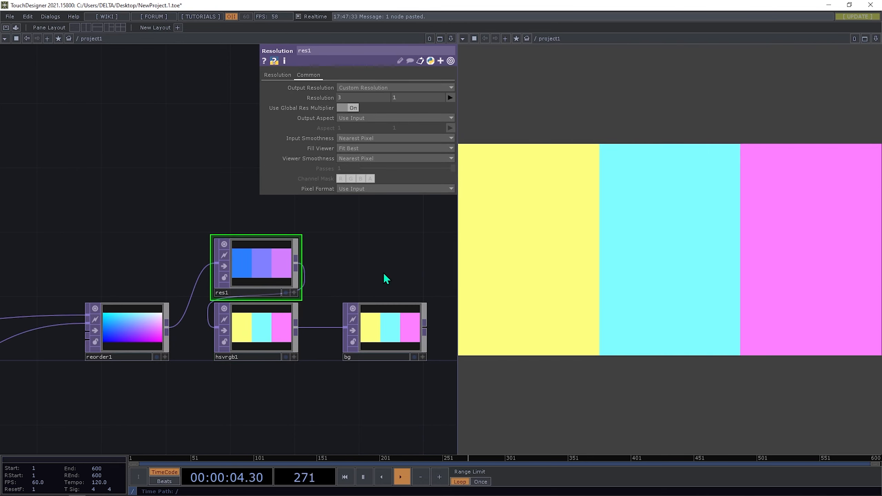
drag(349, 288, 376, 277)
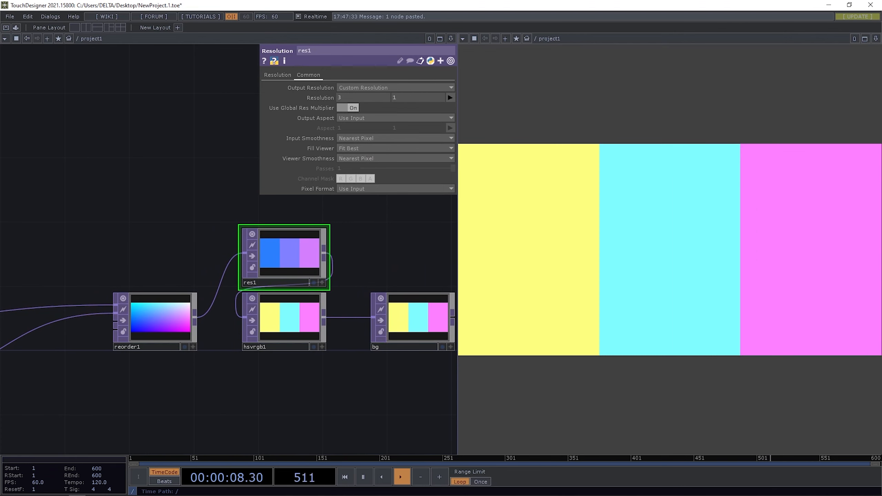
key(alt+Tab)
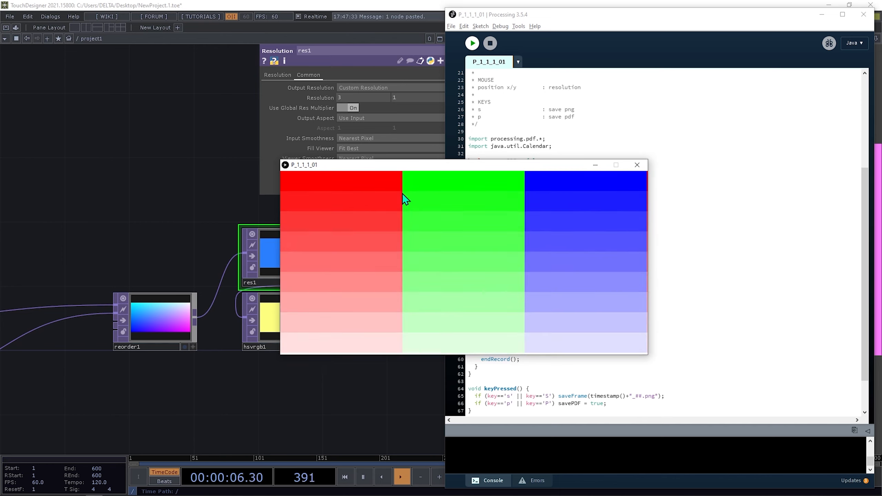
- Preview the P_1_1_1_01 sketch's colour grid, then close the sketch window and return to TouchDesigner
drag(403, 178, 429, 272)
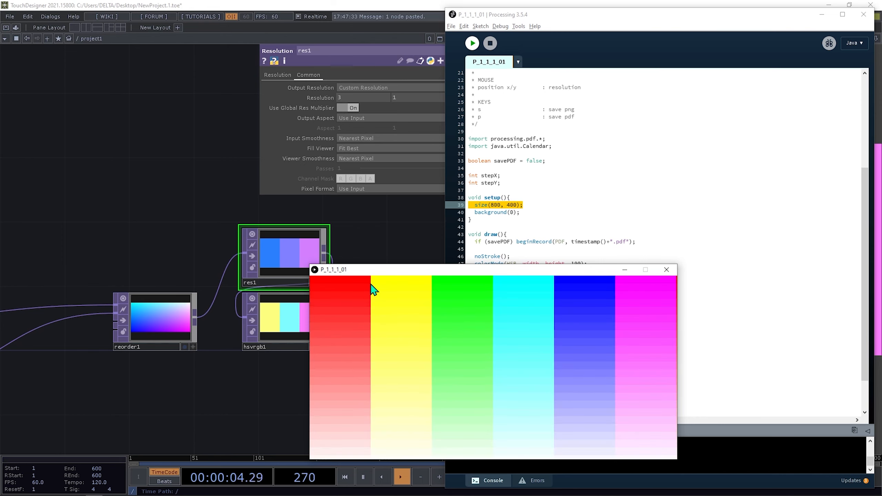
click(673, 269)
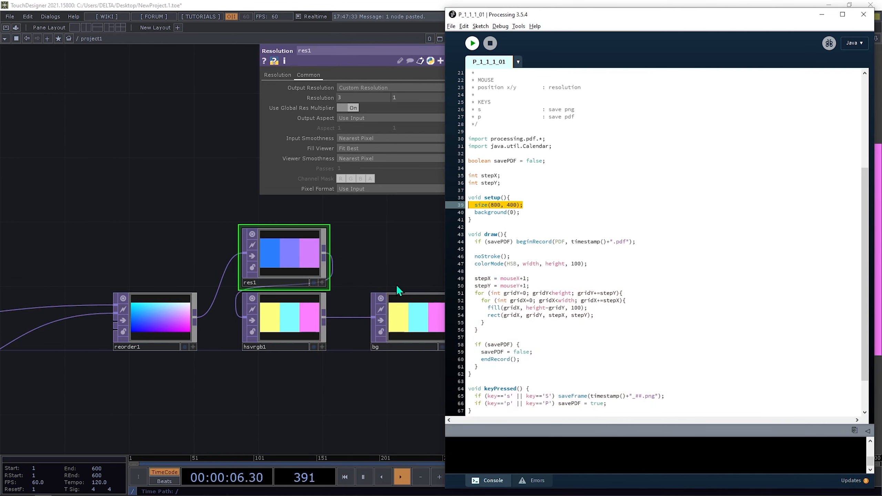
drag(302, 329, 301, 294)
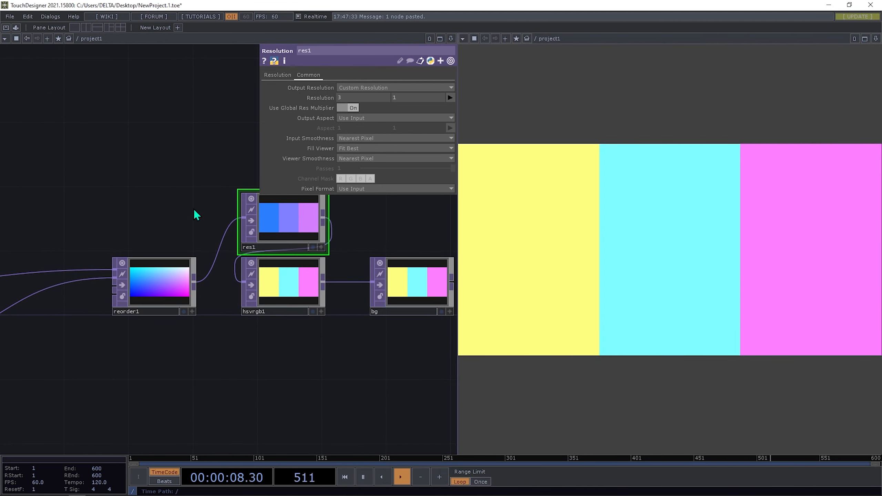
- Delete the res1 node from the network
drag(195, 210, 242, 189)
drag(255, 330, 308, 368)
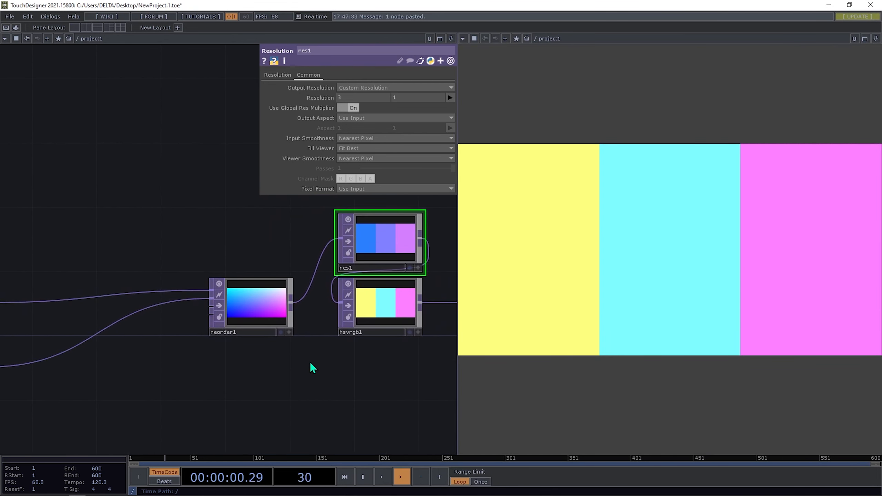
scroll(275, 319, down, 5)
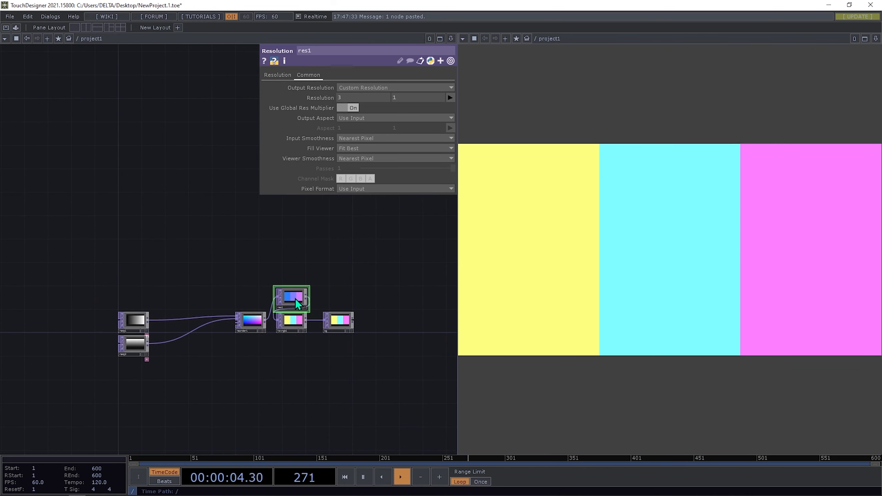
key(Delete)
- Insert a limit1 Limit TOP on the wire between ramp1 and reorder1
scroll(216, 264, up, 4)
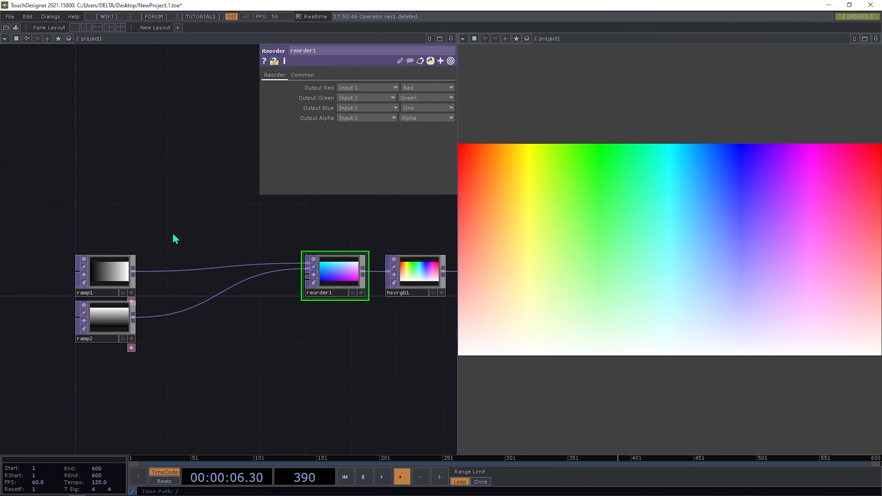
scroll(173, 234, up, 3)
right_click(175, 286)
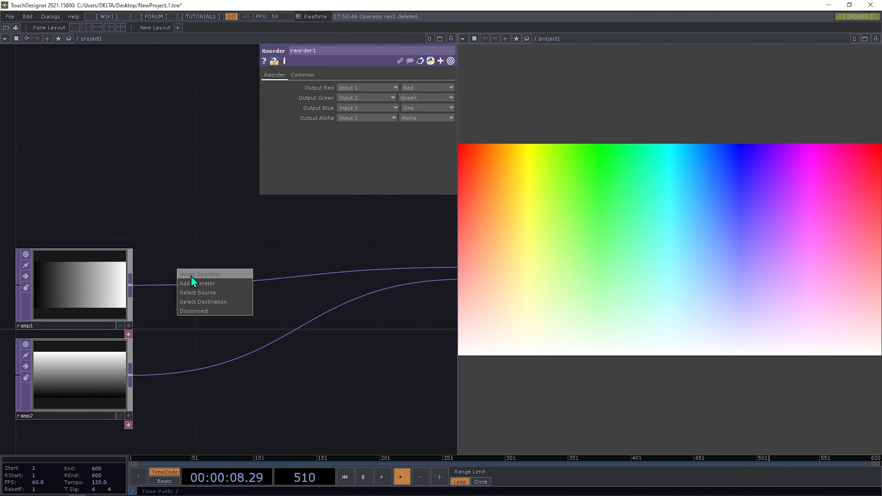
click(192, 278)
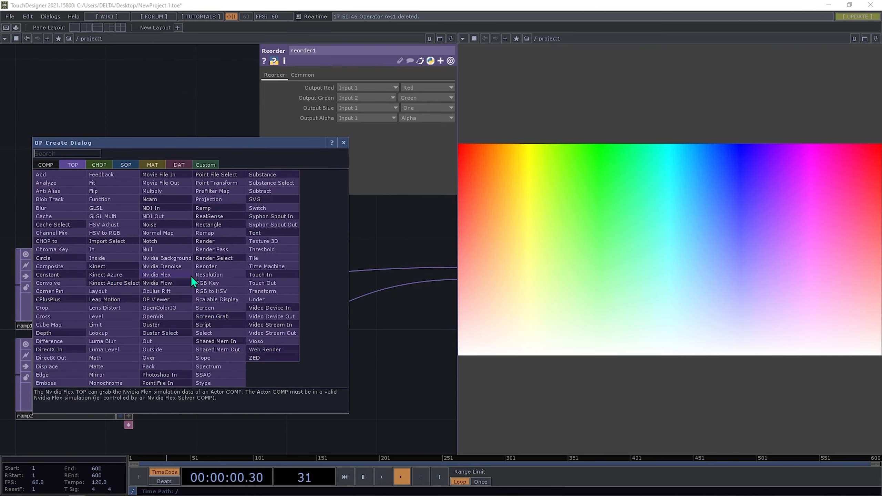
click(130, 316)
click(223, 281)
drag(217, 285, 202, 286)
scroll(187, 232, down, 4)
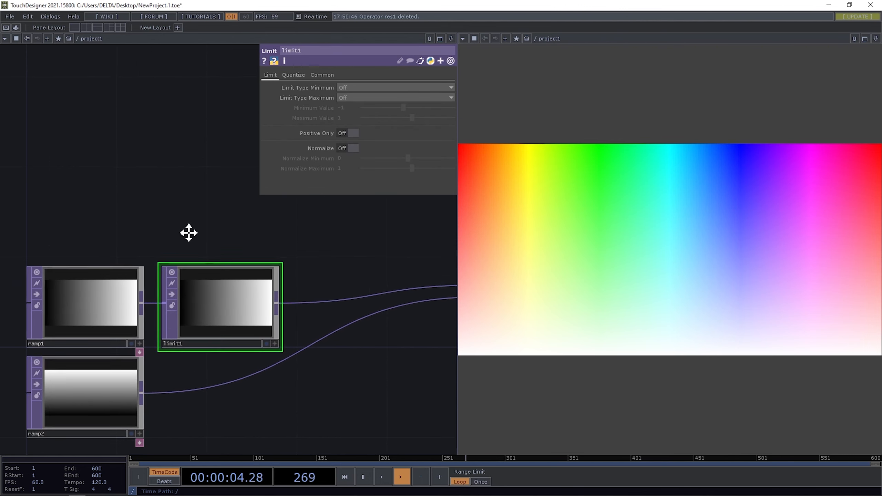
- Close limit1's parameters and frame all nodes, ramps through bg, with H
drag(319, 362, 223, 366)
drag(171, 242, 136, 244)
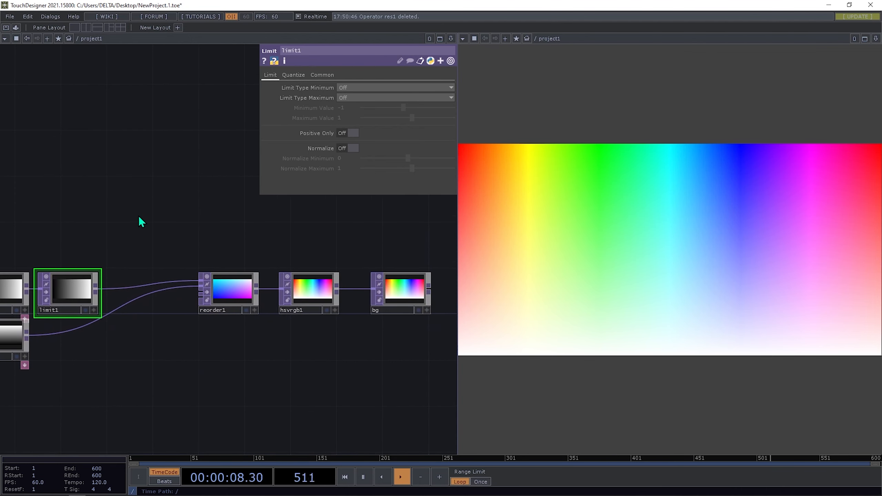
key(p)
key(h)
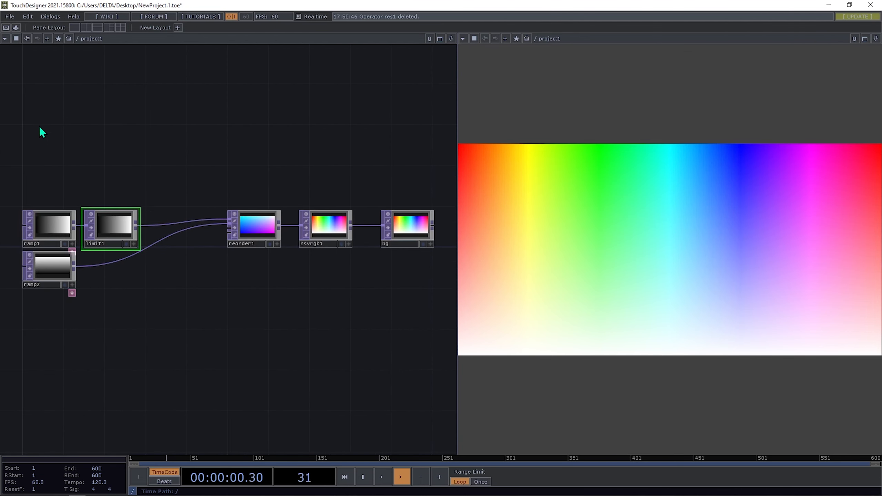
key(Tab)
- Create a panel1 Panel CHOP above ramp1
click(72, 28)
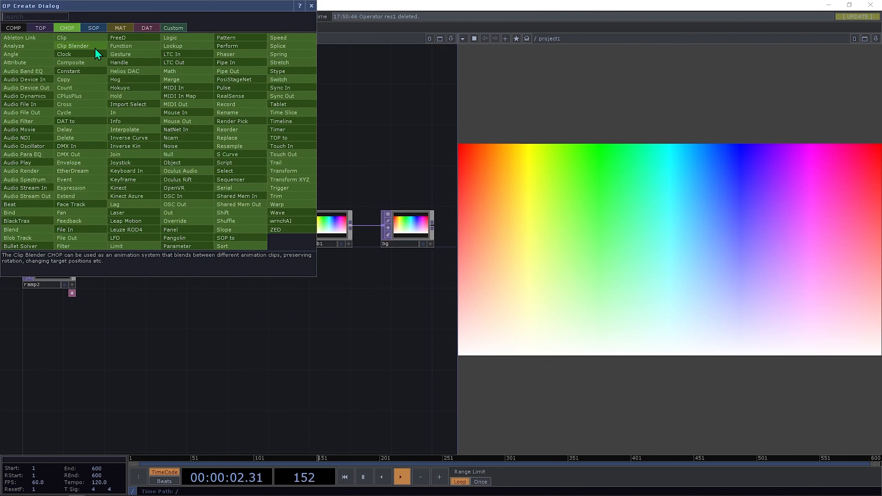
text(p)
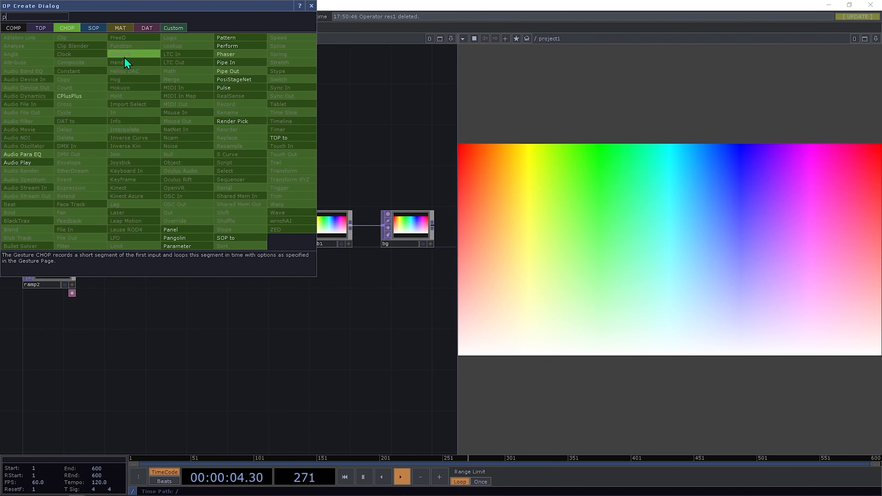
click(175, 229)
click(51, 167)
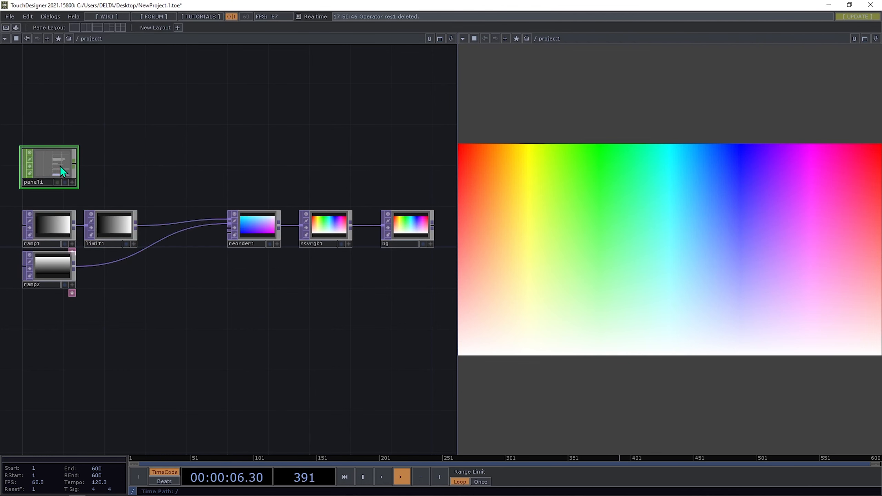
- Set panel1 to read insideu and insidev, renamed mouseX and mouseY
key(p)
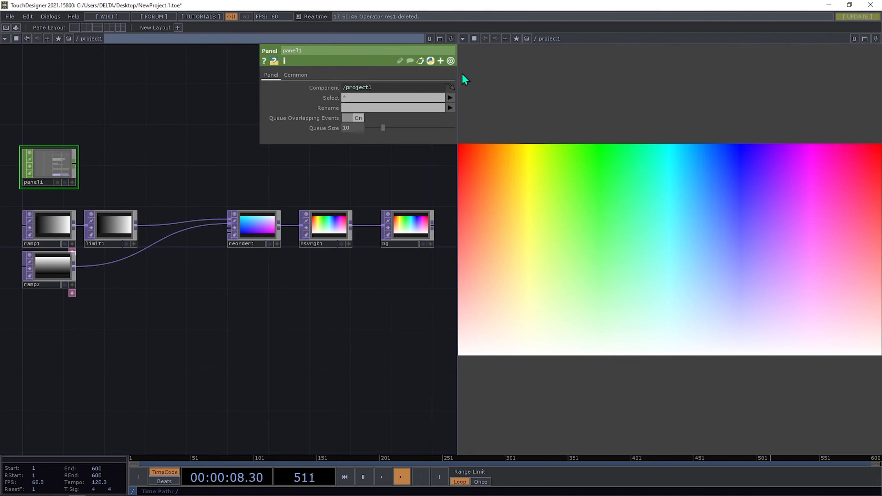
click(449, 98)
click(496, 107)
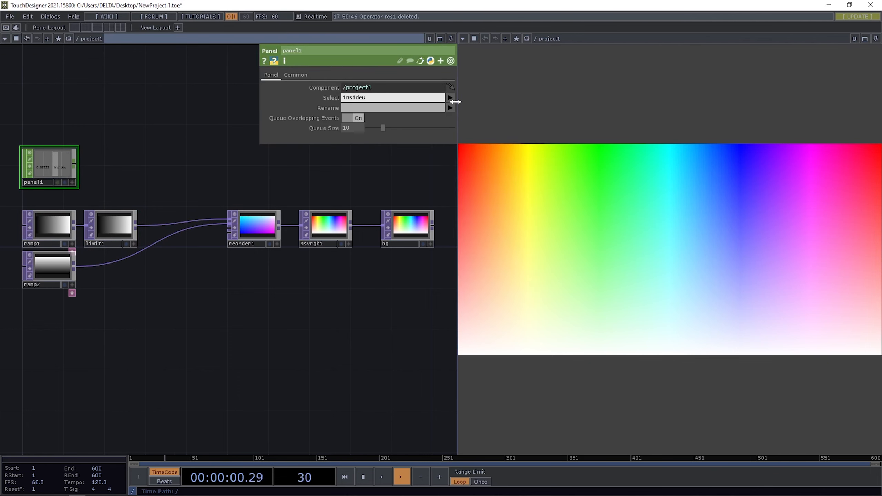
click(449, 98)
click(488, 114)
click(401, 108)
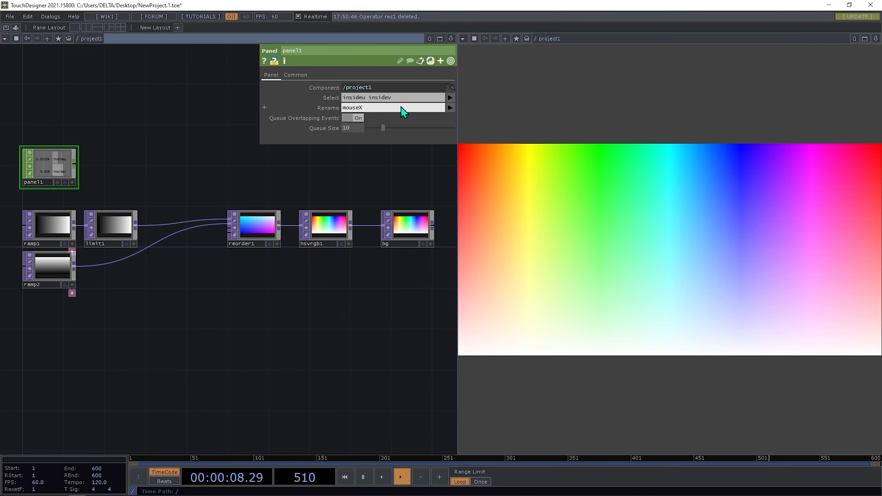
text(mouseX mouseY)
key(Return)
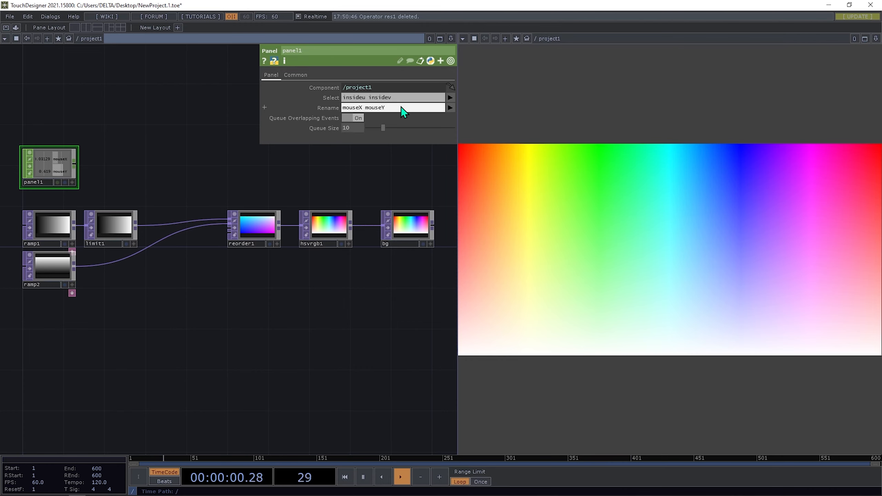
- Add a null1 Null CHOP to the right of panel1
scroll(75, 161, down, 2)
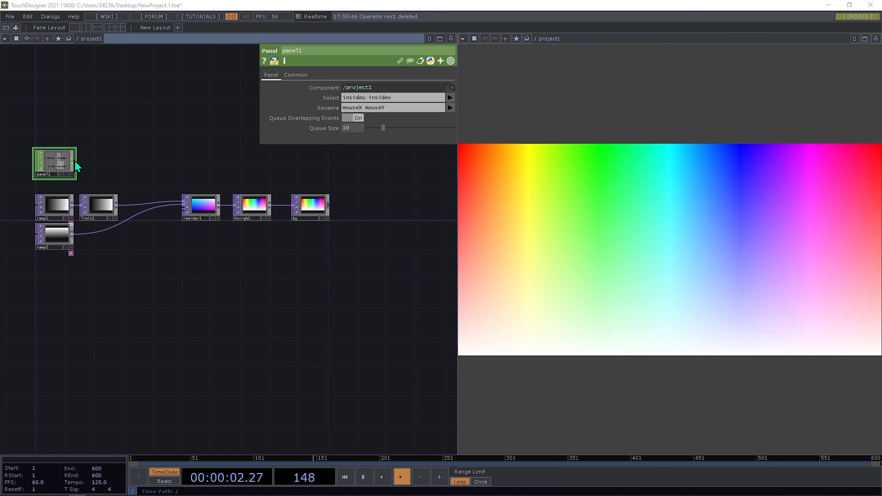
key(Tab)
click(169, 176)
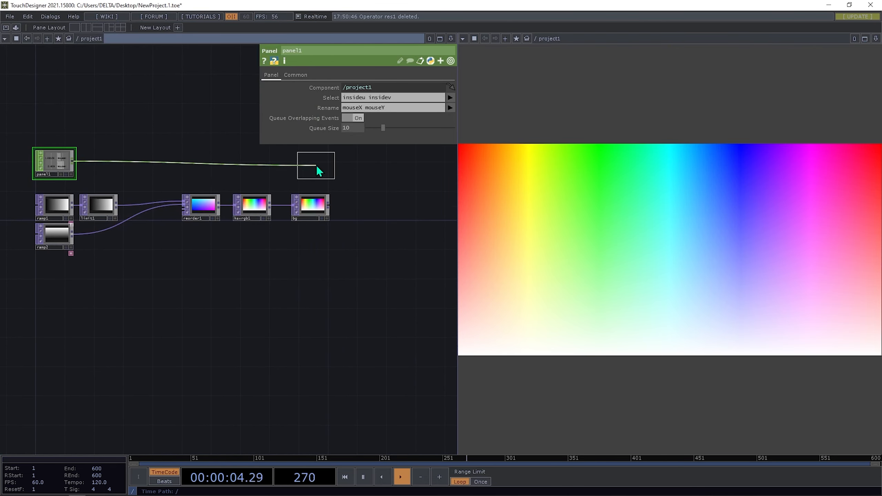
click(316, 163)
scroll(315, 162, up, 1)
scroll(285, 276, down, 3)
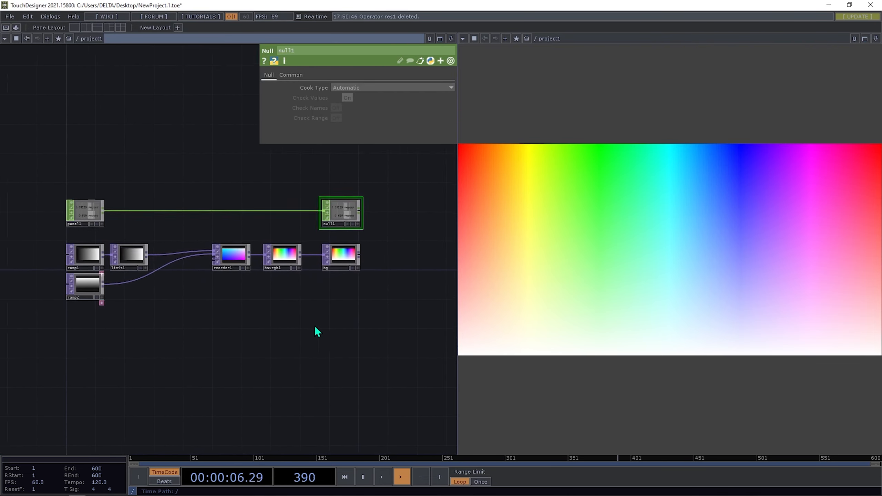
scroll(225, 196, up, 2)
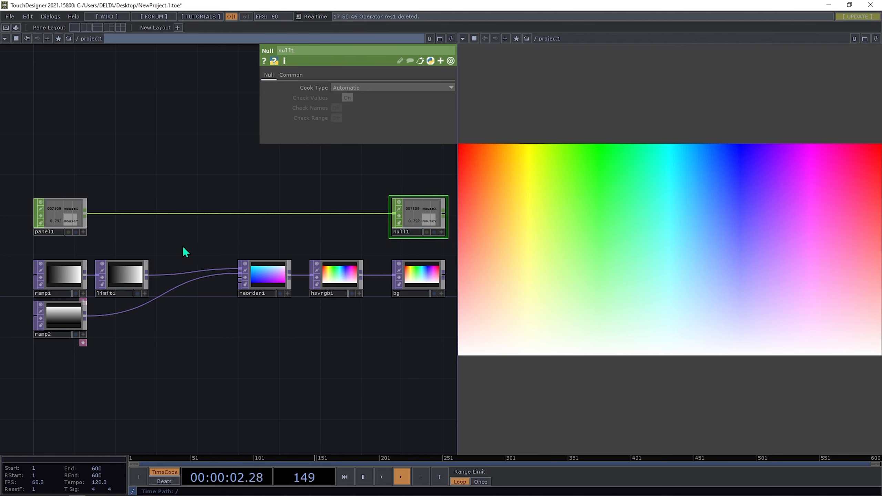
click(141, 266)
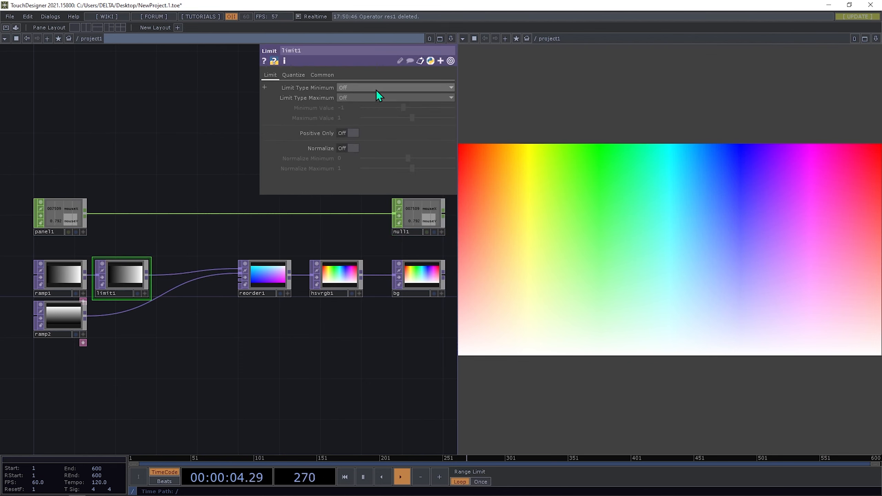
- Set limit1's Quantize Value to Ceiling with a 0.34 Value Step, giving three hue columns
click(376, 88)
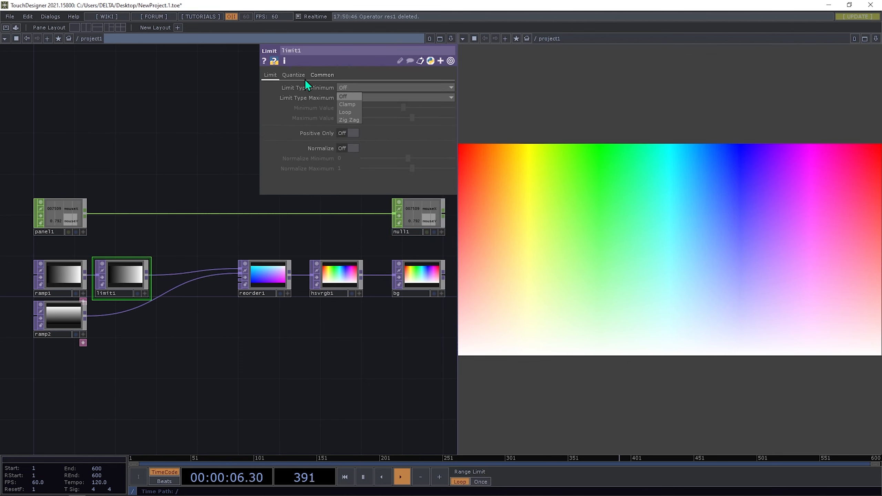
click(291, 75)
click(288, 75)
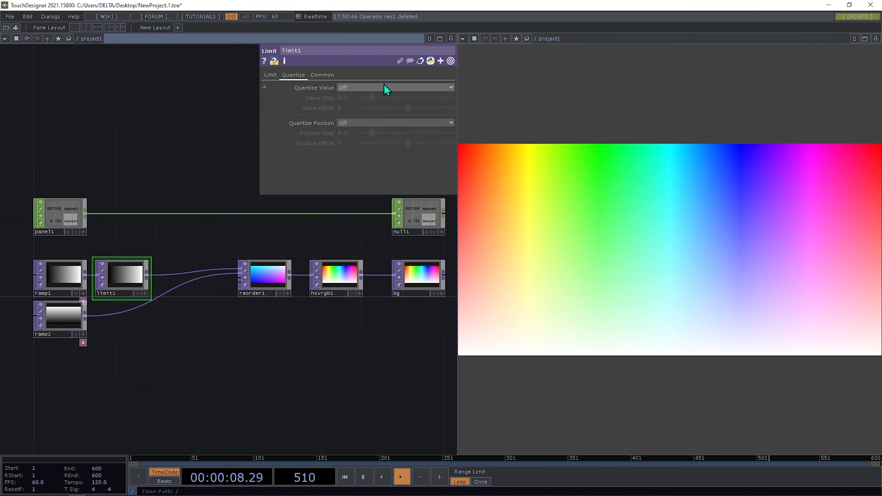
click(355, 87)
click(349, 104)
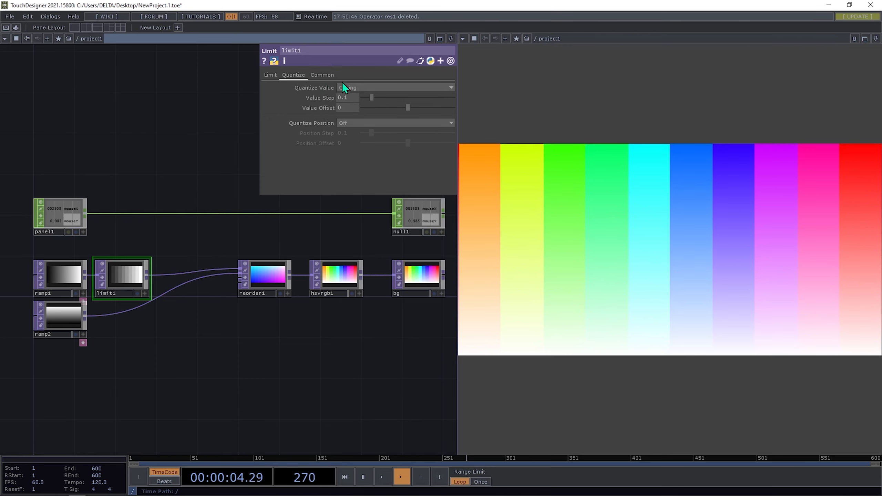
drag(370, 98, 393, 133)
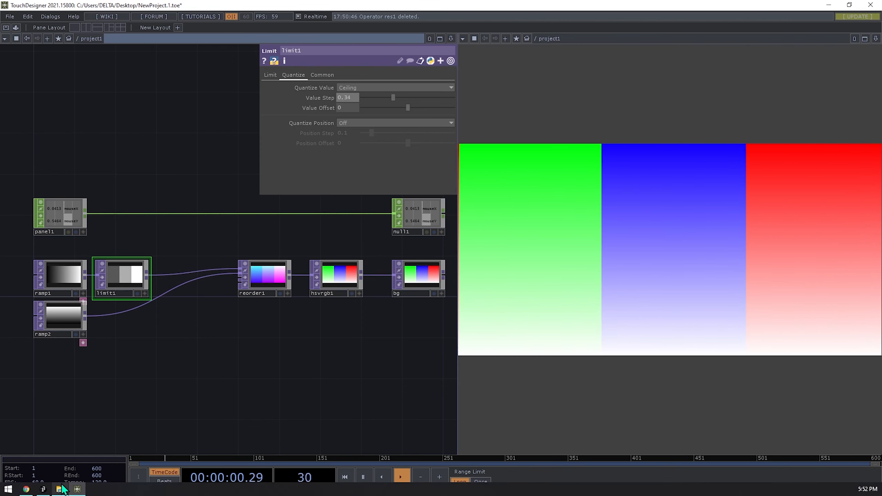
click(43, 489)
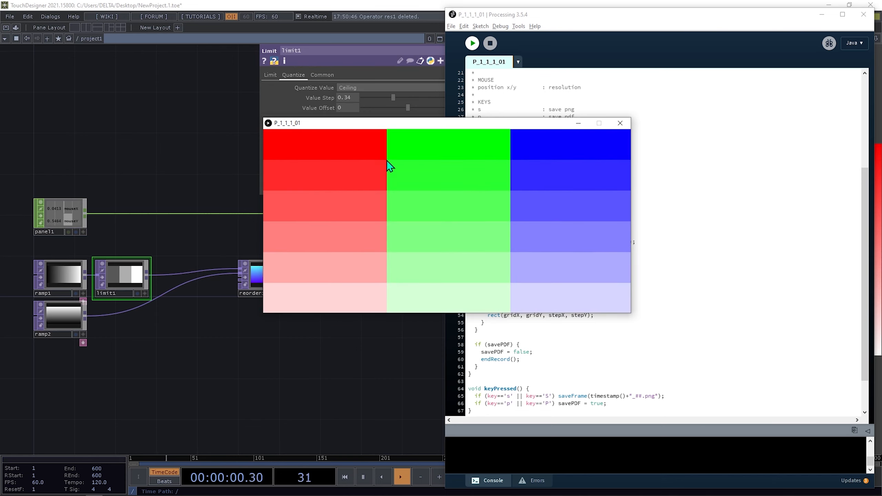
- Close the P_1_1_1_01 sketch window and centre limit1 in the network view
click(628, 126)
drag(329, 363, 283, 382)
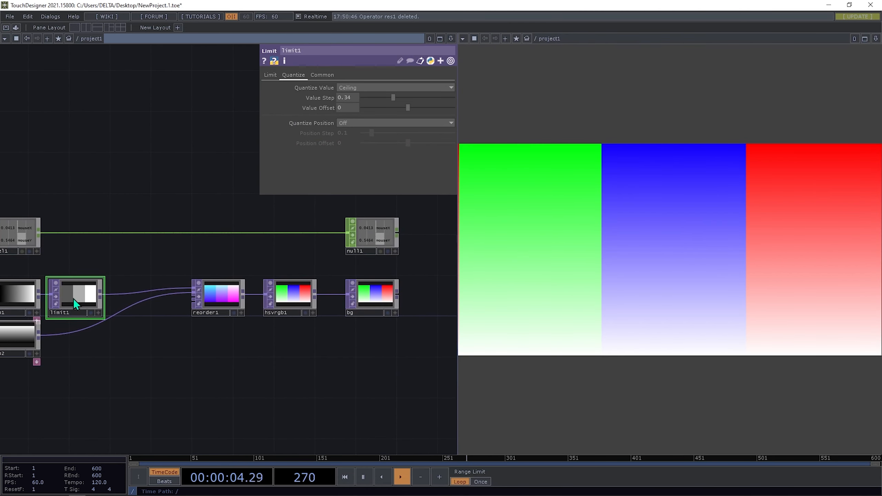
- Change limit1's quantizing to Floor with a 0.218 Value Step for five hue columns
click(361, 89)
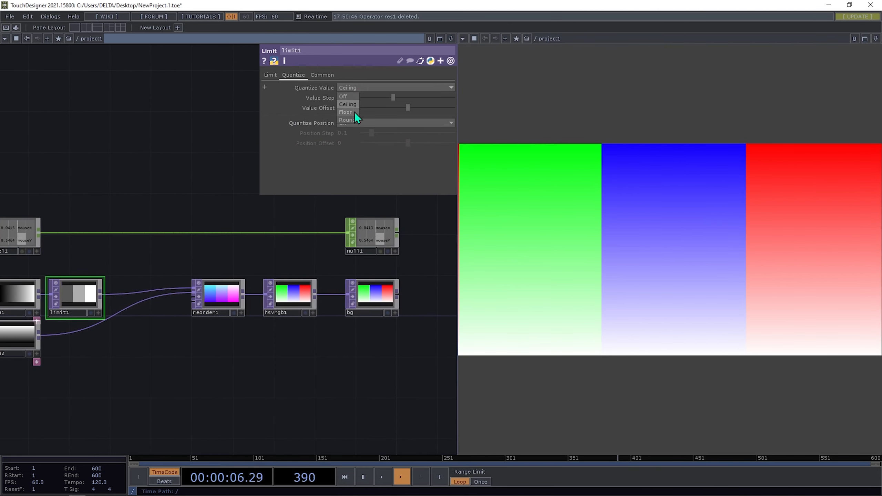
click(354, 111)
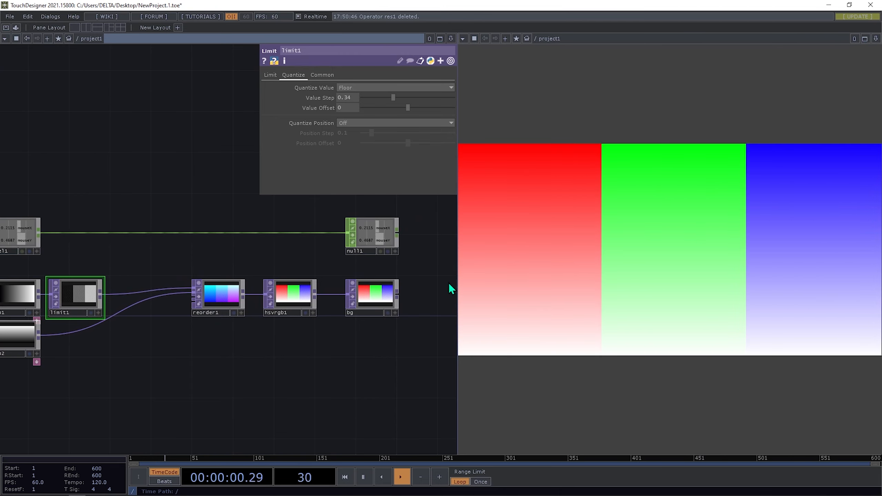
drag(243, 377, 377, 364)
drag(293, 260, 201, 285)
mouse_move(372, 98)
mouse_down()
mouse_move(364, 97)
mouse_move(383, 103)
mouse_up()
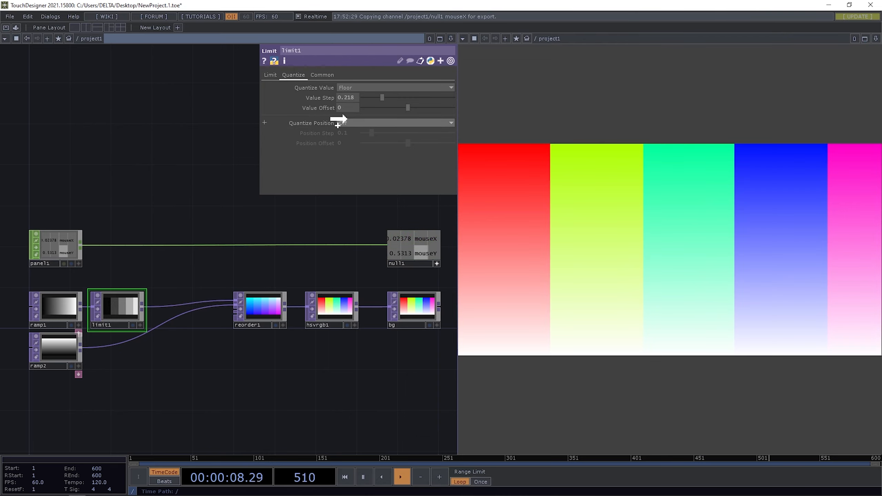
- Drop null1's mouseX channel onto limit1's Value Step as a CHOP Reference
drag(350, 95, 350, 95)
click(351, 91)
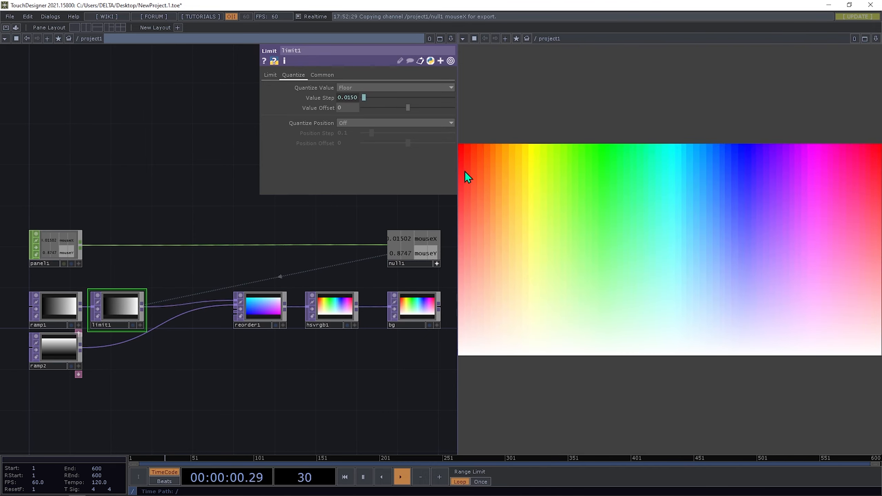
drag(299, 268, 311, 267)
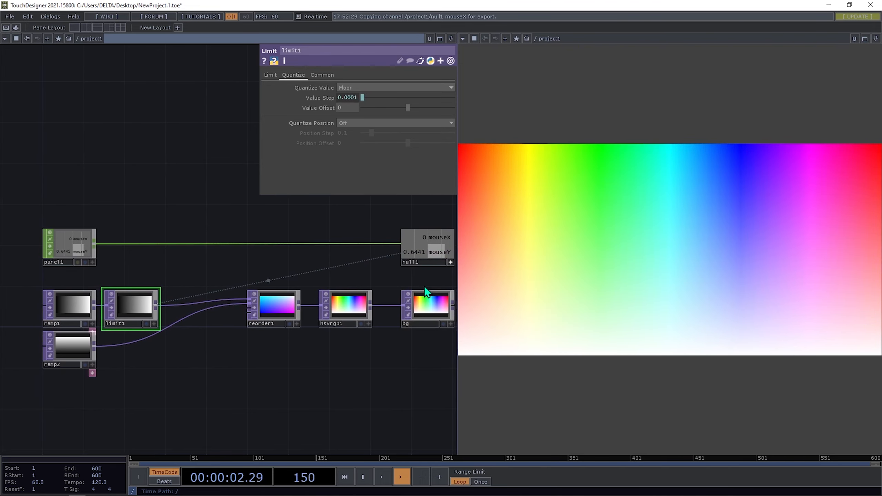
drag(427, 279, 404, 278)
drag(115, 344, 226, 338)
- Open the OP Create dialog to insert an operator on ramp2's output wire
scroll(198, 344, up, 6)
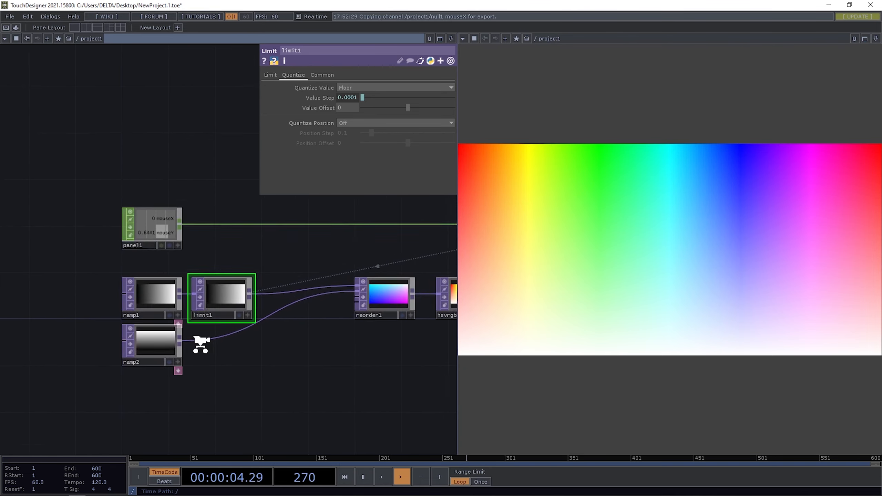
right_click(206, 343)
click(185, 339)
right_click(183, 340)
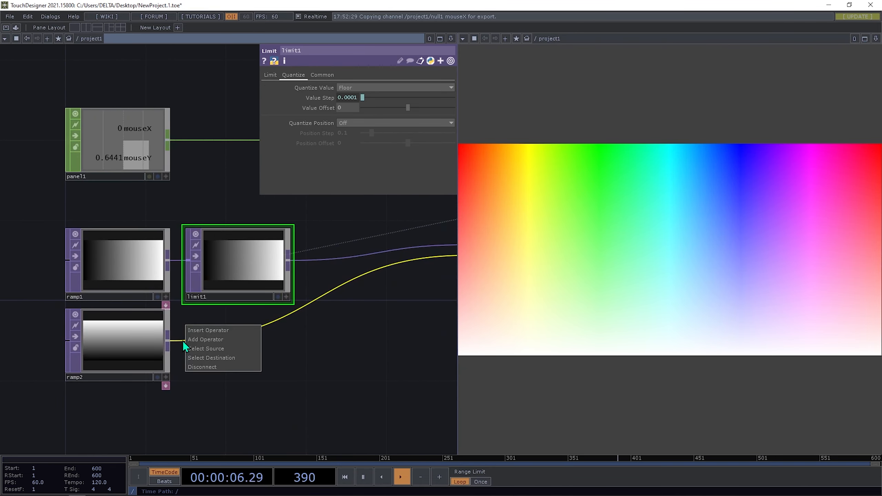
click(207, 328)
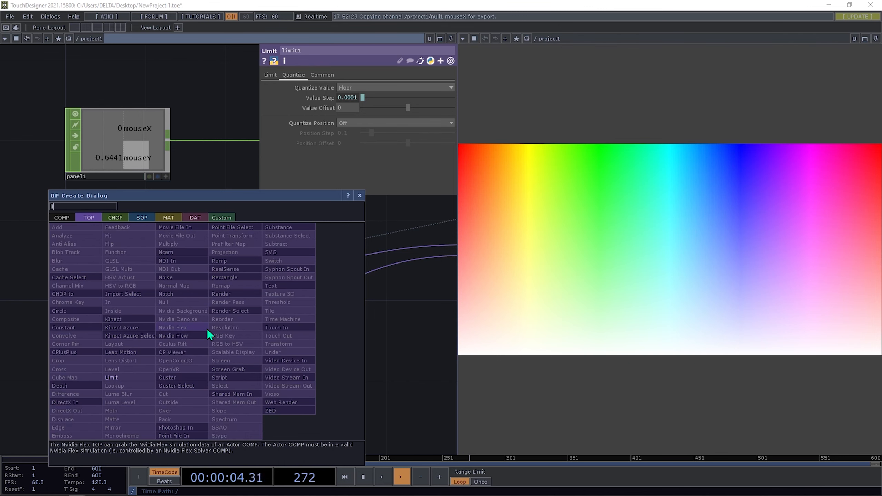
- Insert limit2 after ramp2, quantizing with Ceiling at a 0.009 Value Step
click(134, 377)
click(235, 347)
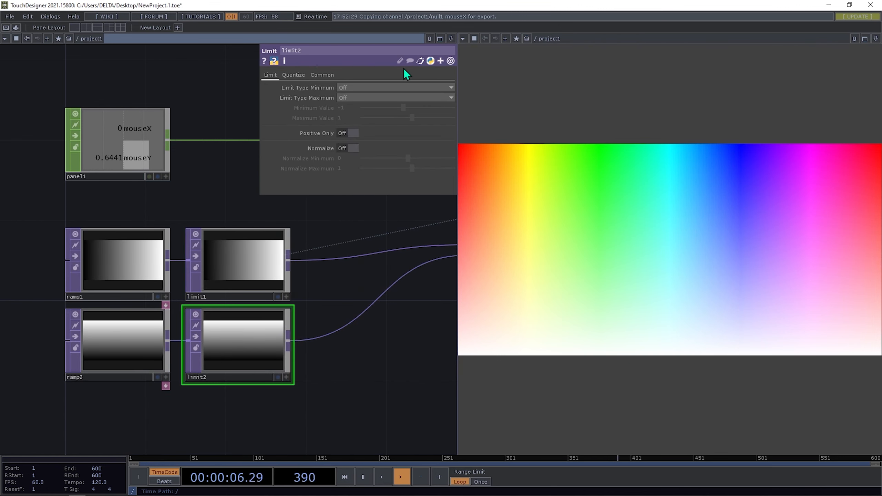
click(292, 76)
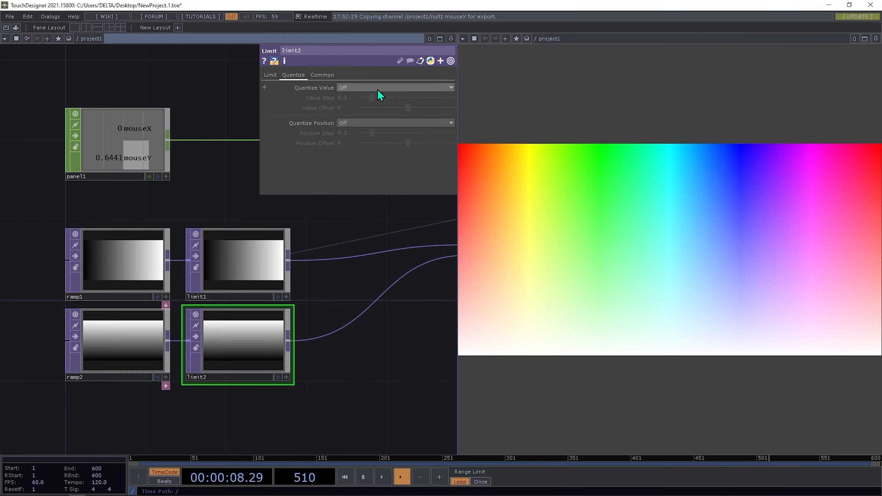
click(432, 89)
click(356, 105)
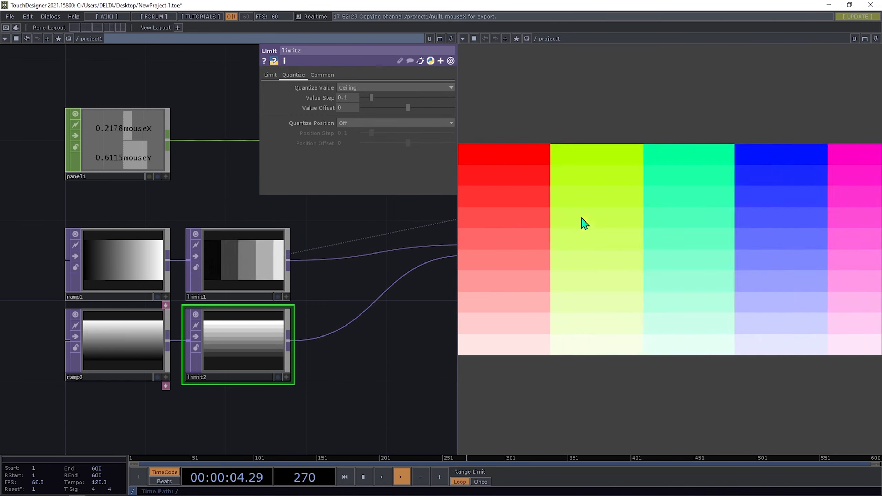
mouse_move(375, 98)
mouse_down()
mouse_move(442, 101)
mouse_move(364, 99)
mouse_up()
drag(339, 237, 229, 301)
middle_drag(229, 301, 306, 283)
drag(306, 283, 212, 285)
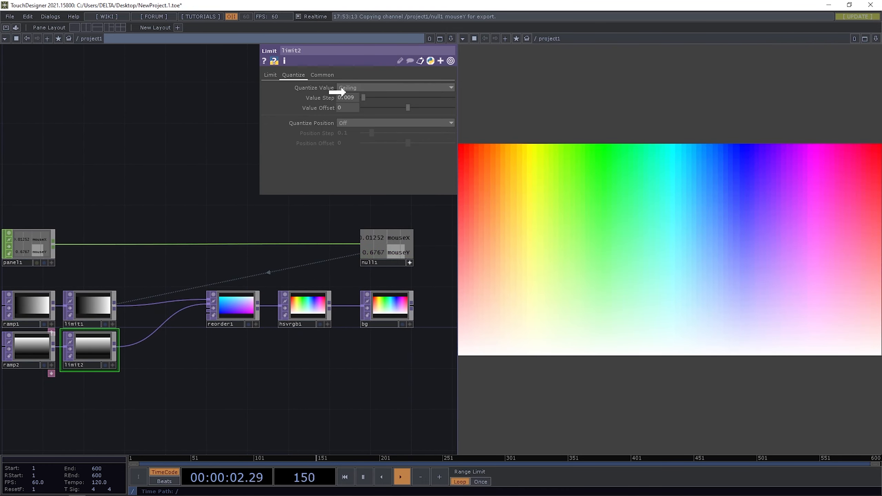
- Link limit2's Value Step to null1's mouseY channel so rows follow vertical mouse movement
click(356, 96)
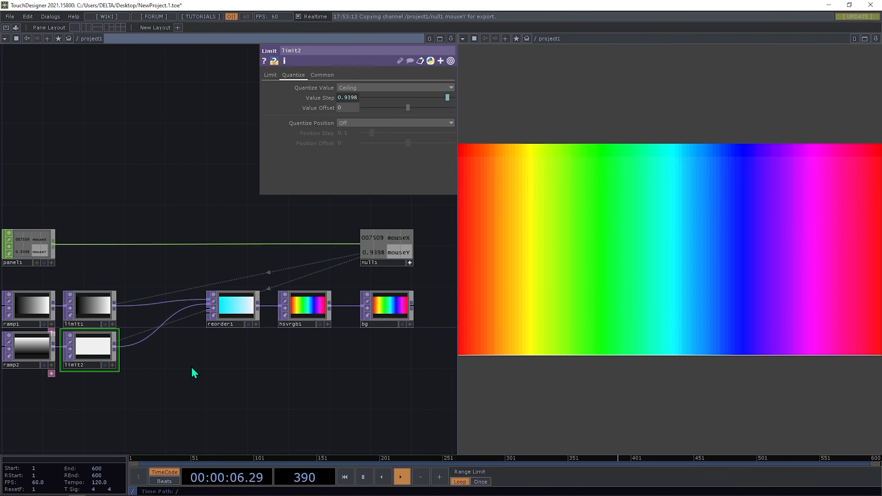
drag(192, 368, 289, 343)
drag(208, 236, 181, 288)
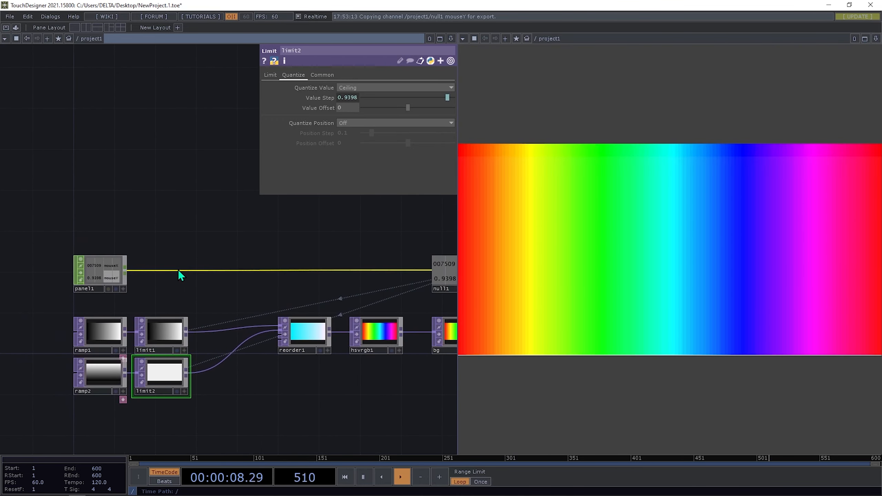
- Insert a Math CHOP, math1, on the wire between panel1 and null1
right_click(177, 270)
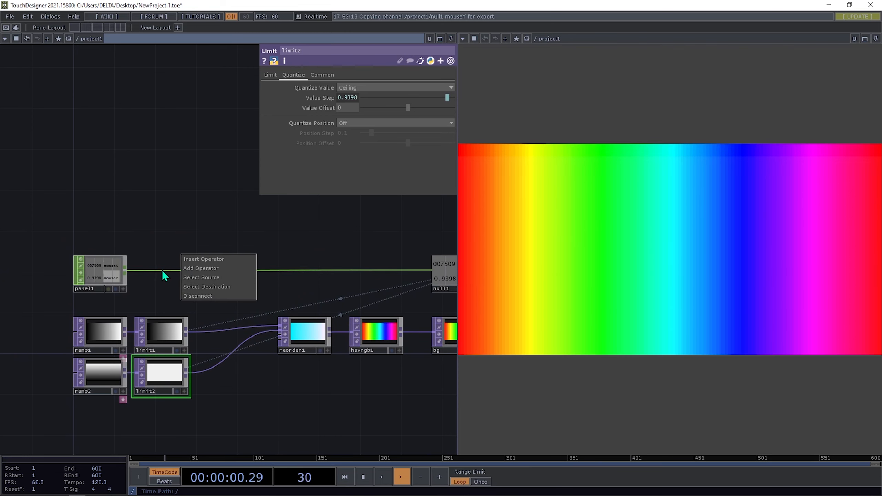
click(201, 257)
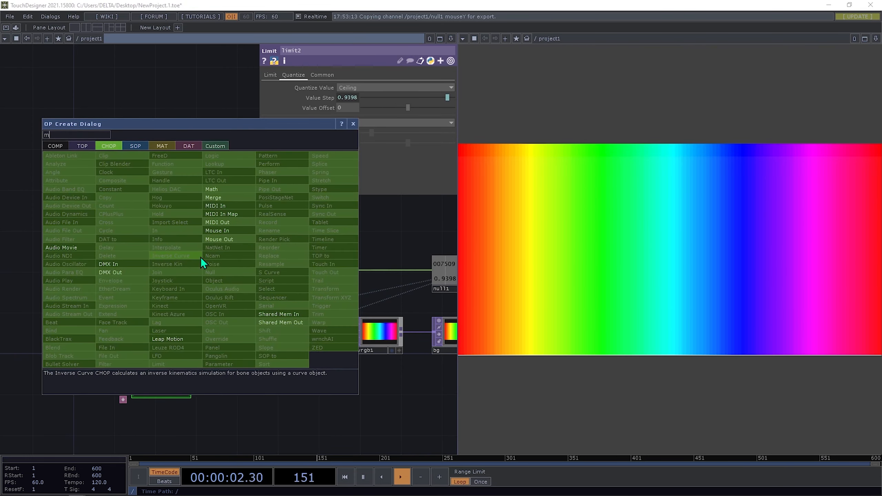
click(221, 190)
click(165, 272)
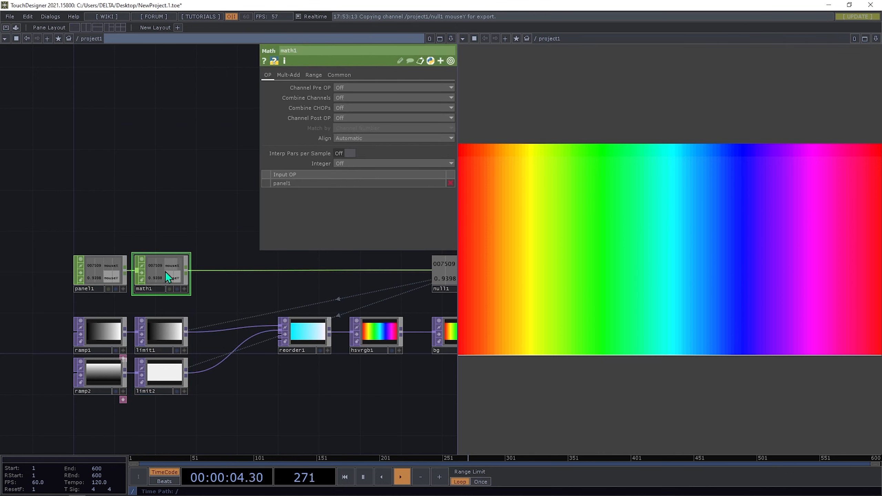
- Set math1's To Range to 1 and 0 to invert the mouse values
click(288, 75)
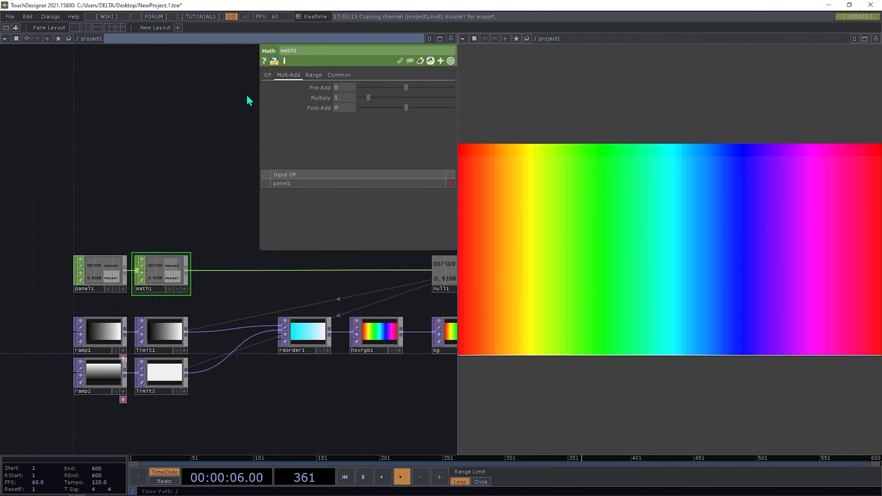
click(313, 77)
drag(340, 96, 312, 95)
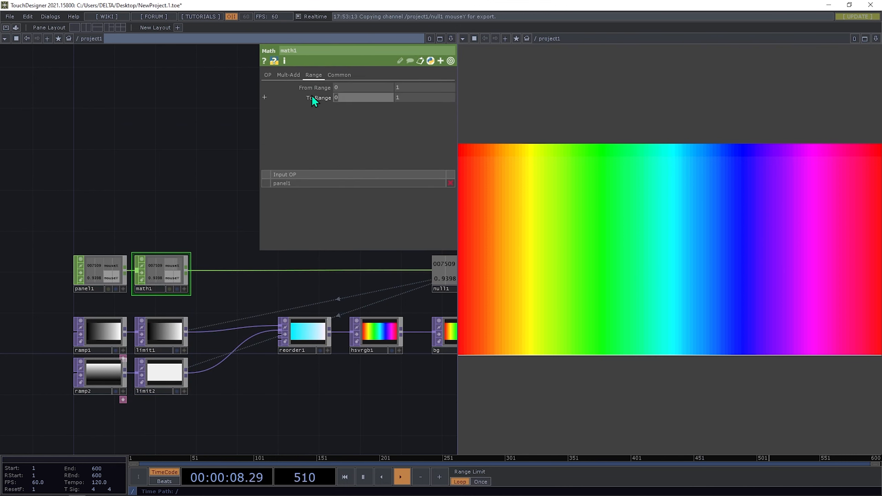
text(1)
key(Return)
drag(416, 97, 330, 93)
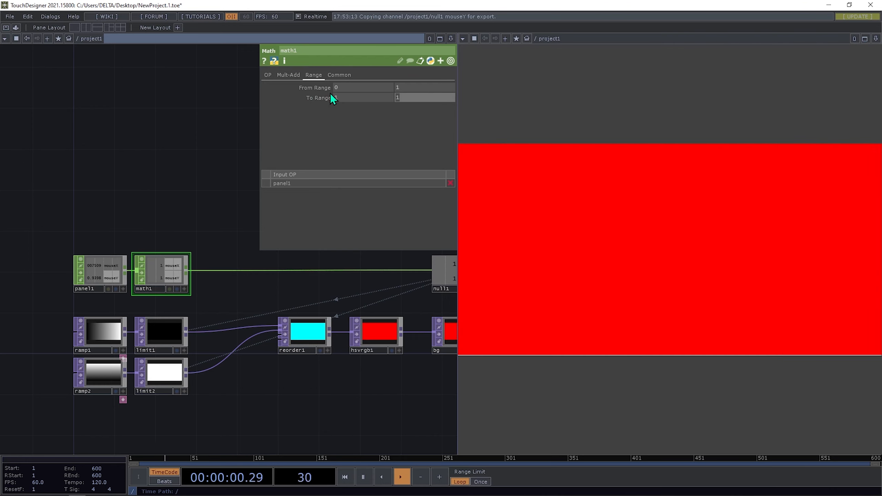
text(0)
key(Return)
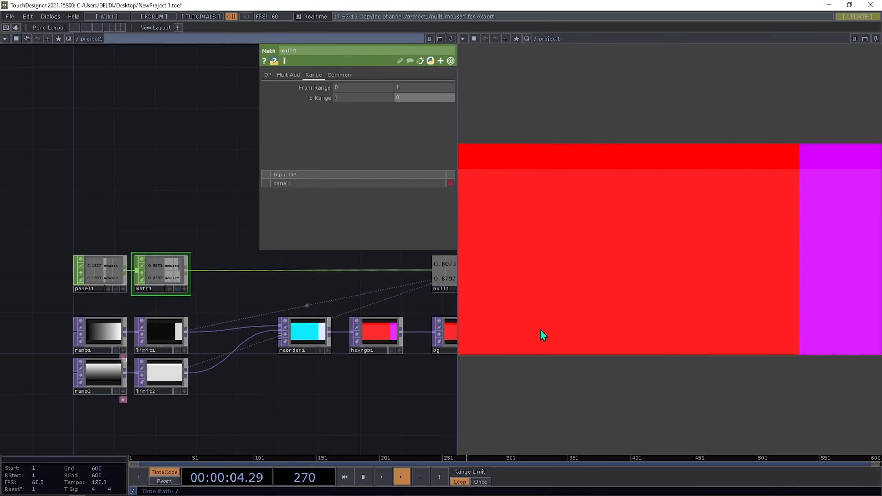
drag(201, 373, 174, 361)
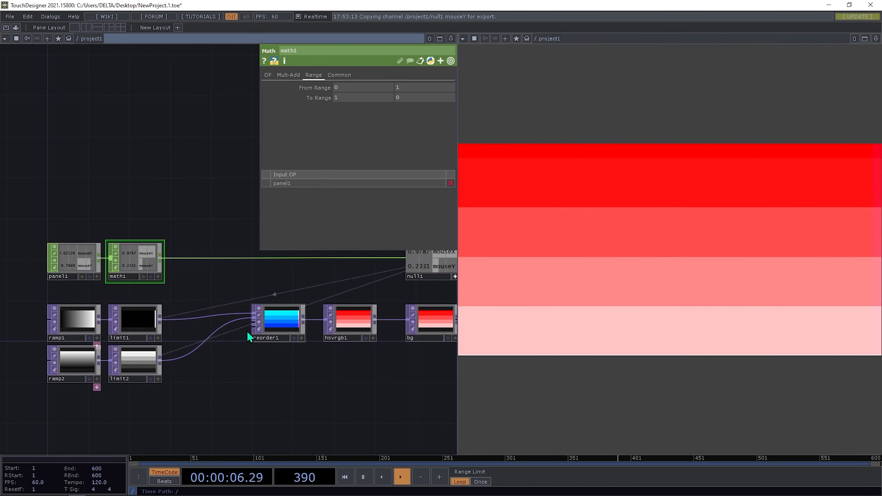
- Enter 1 as limit2's Quantize Value Offset
click(134, 361)
scroll(95, 371, up, 4)
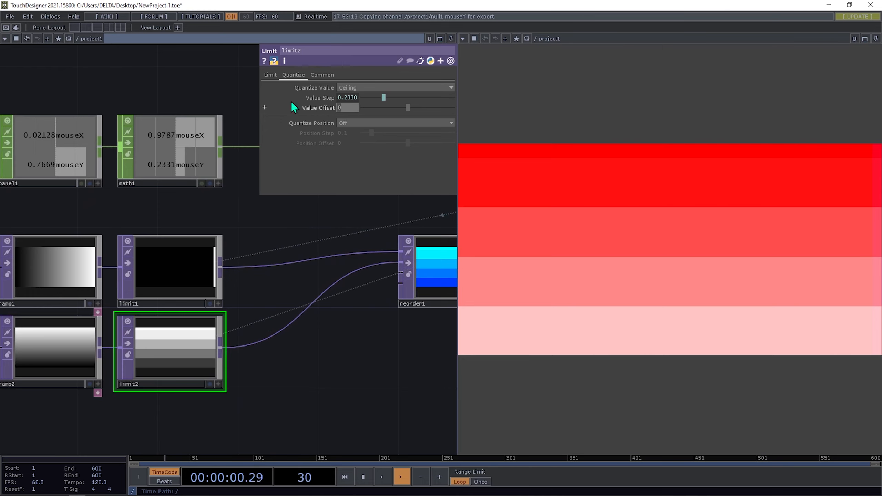
text(1)
key(Return)
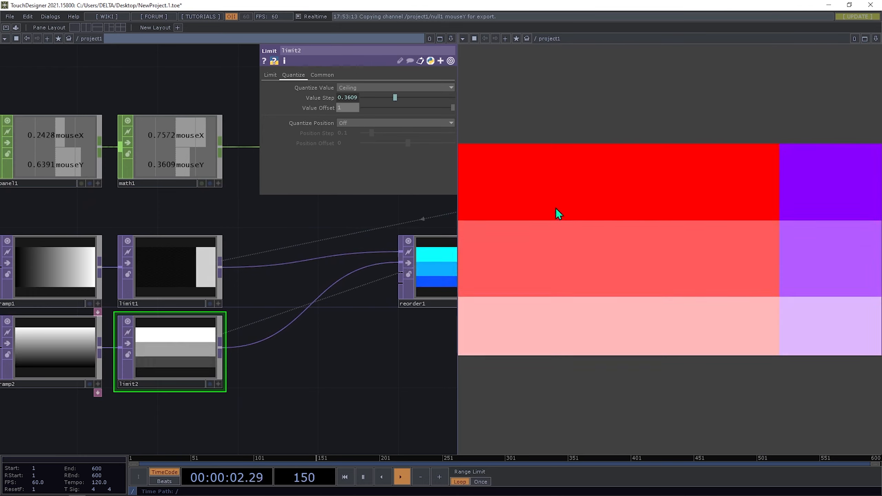
scroll(244, 258, down, 2)
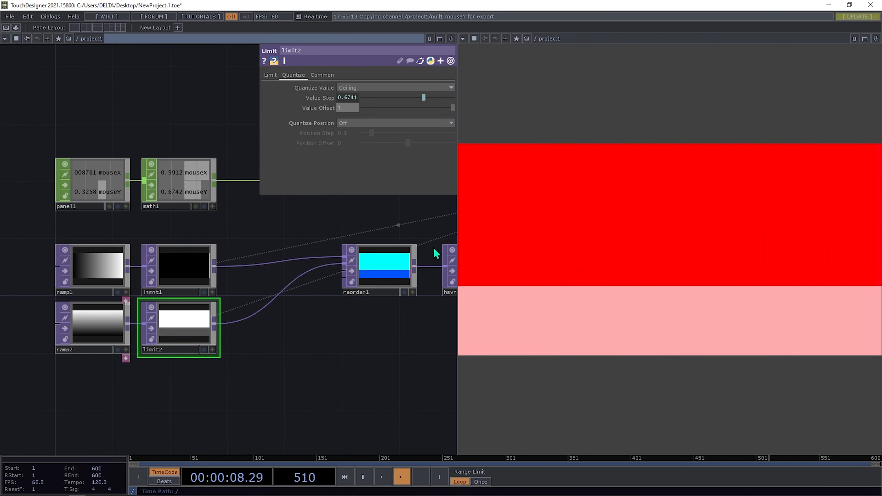
drag(250, 360, 626, 305)
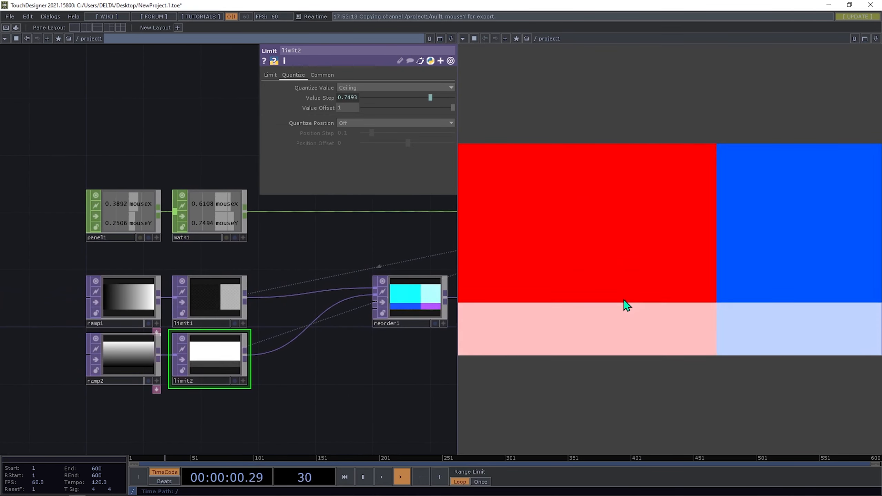
drag(252, 220, 194, 272)
- Set math1's Scope on the Common page to the mouseY channel only
click(193, 270)
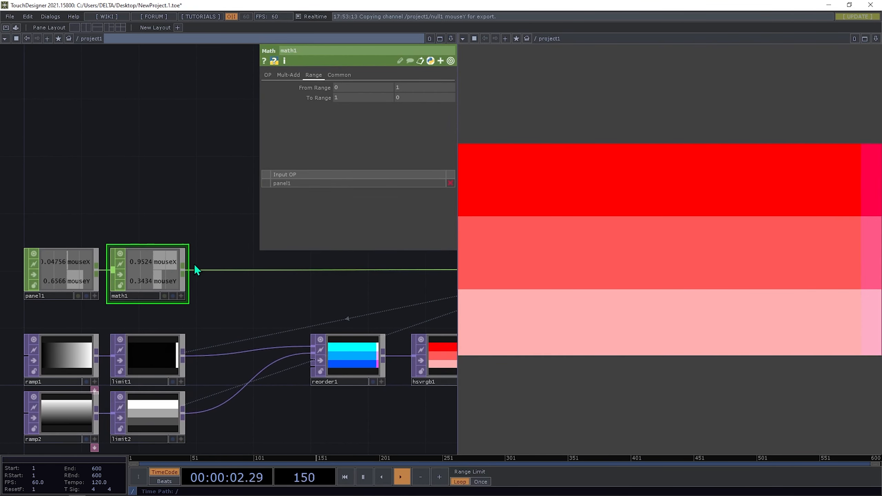
drag(267, 153, 115, 211)
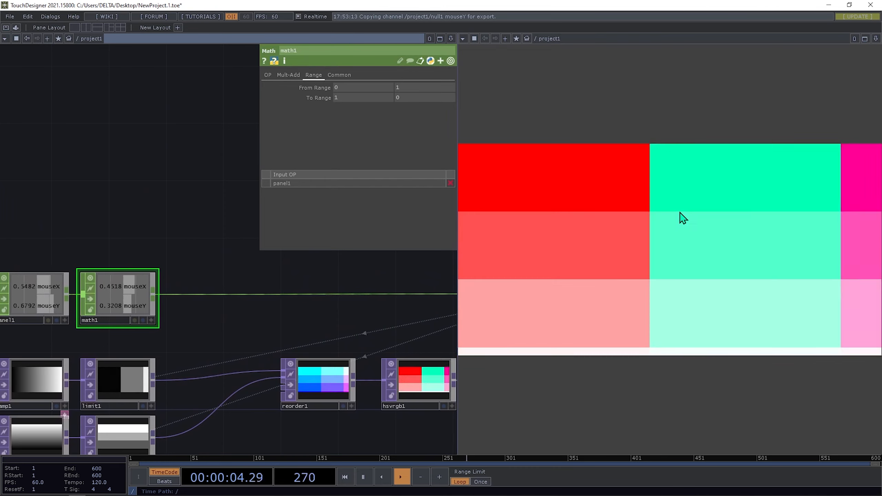
drag(199, 253, 185, 207)
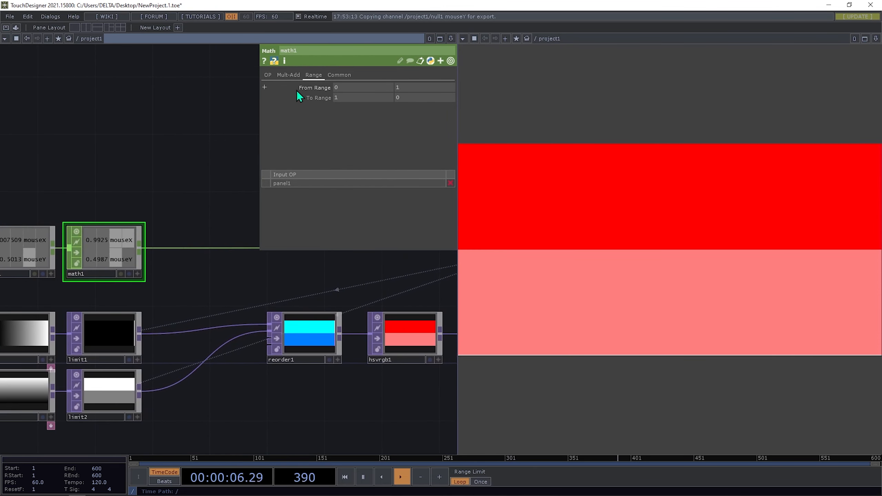
click(339, 75)
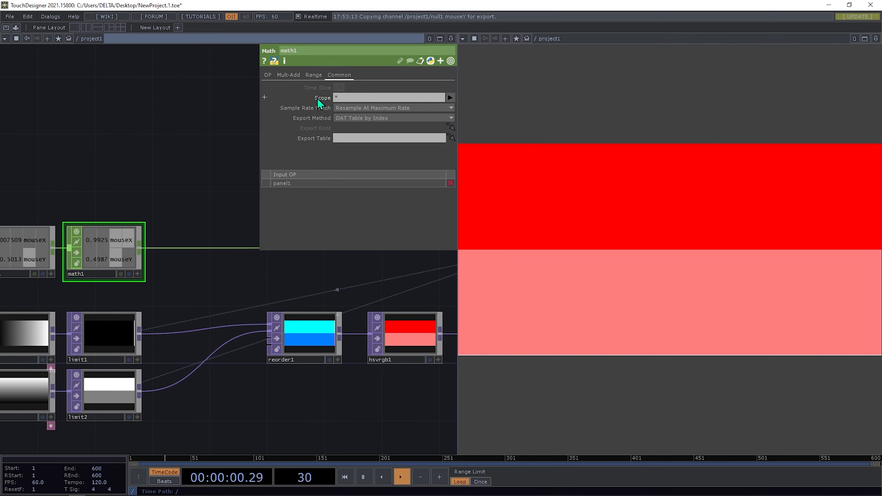
click(450, 97)
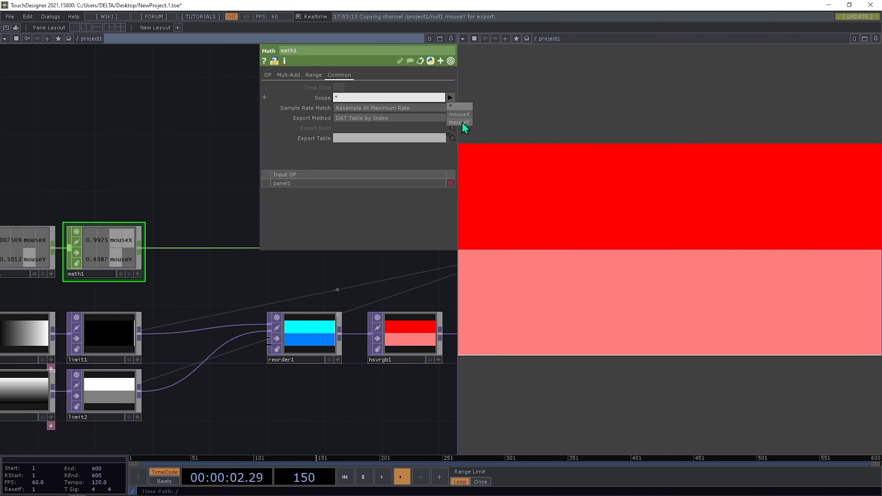
click(460, 124)
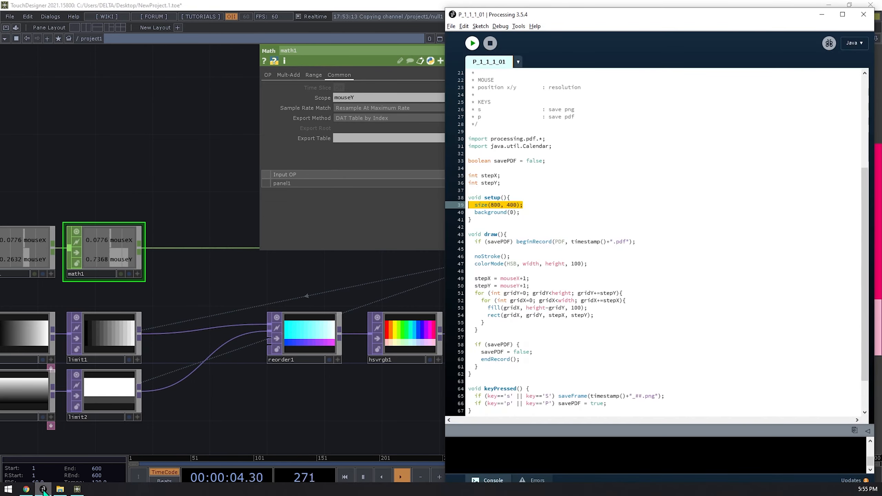
- Run the P_1_1_1_01 sketch beside TouchDesigner's output, close it, then home the network
key(alt+Tab)
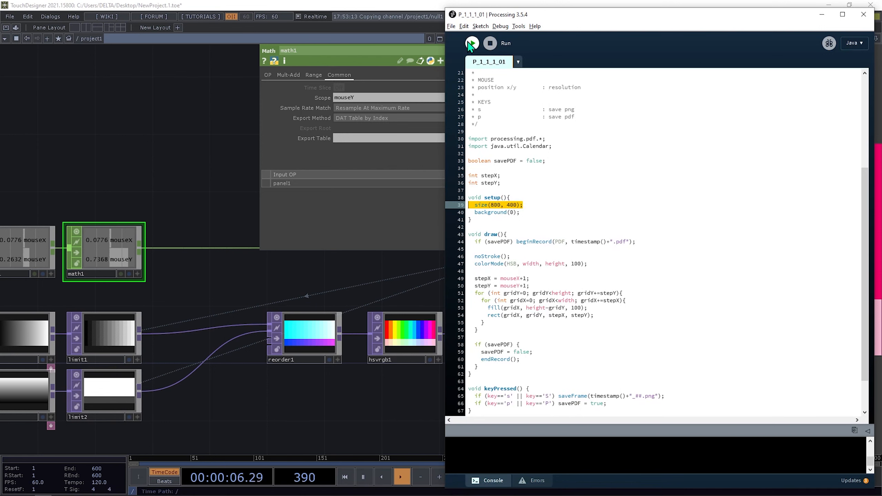
click(822, 14)
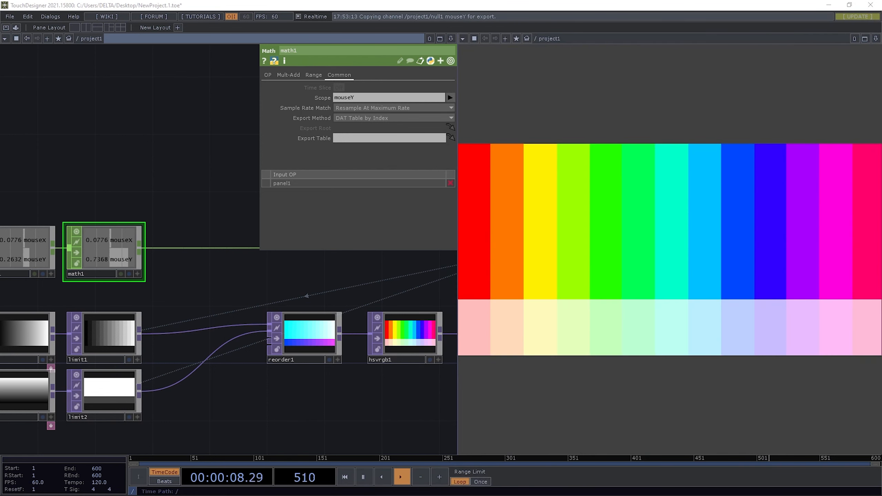
drag(213, 168, 92, 132)
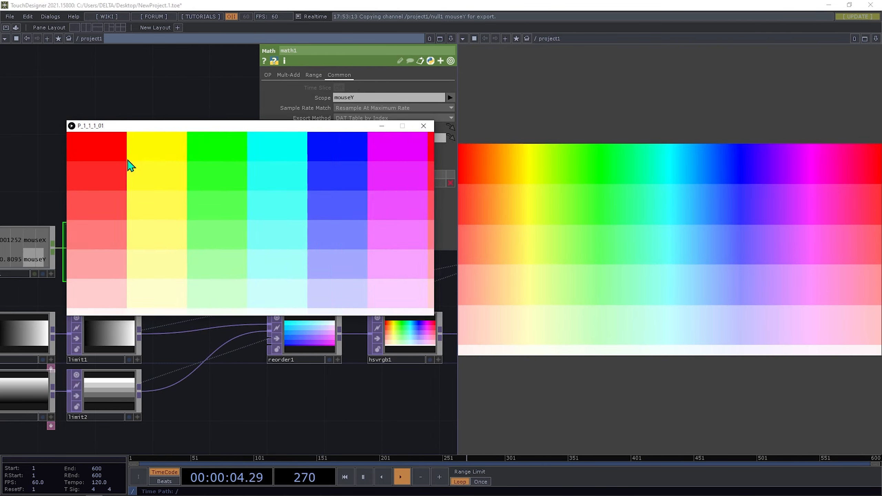
click(423, 126)
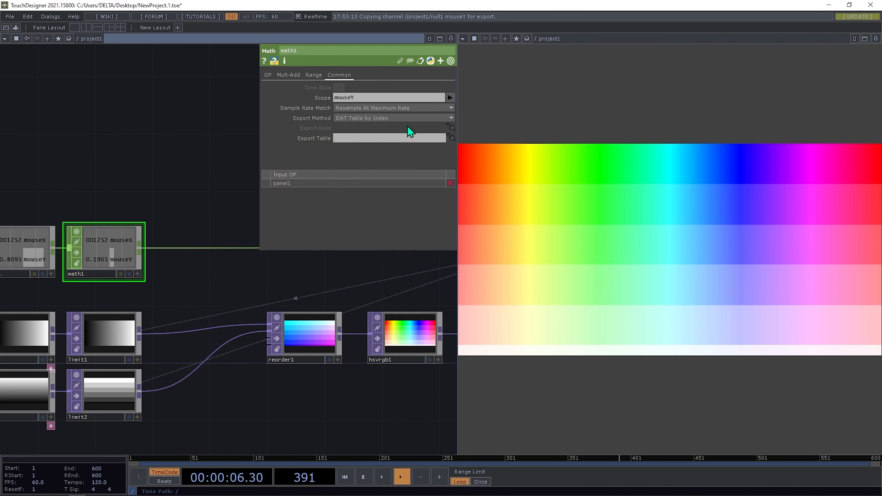
key(p)
key(h)
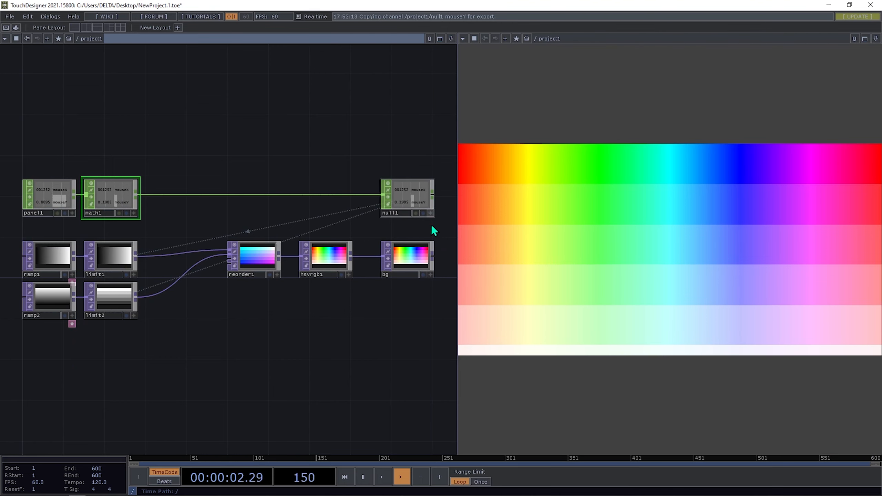
- Drag reorder1, hsvrgb1, bg and null1 left toward limit1 and frame all nodes
drag(438, 298, 366, 183)
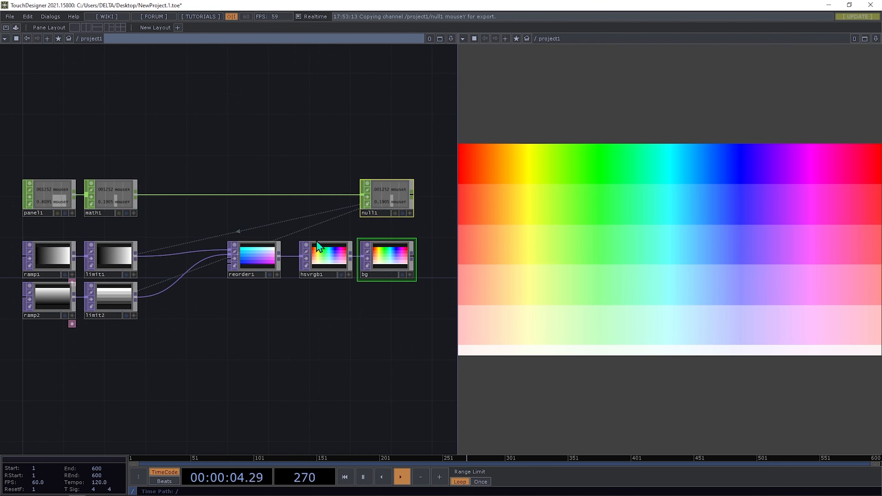
drag(412, 301, 342, 208)
drag(327, 273, 315, 275)
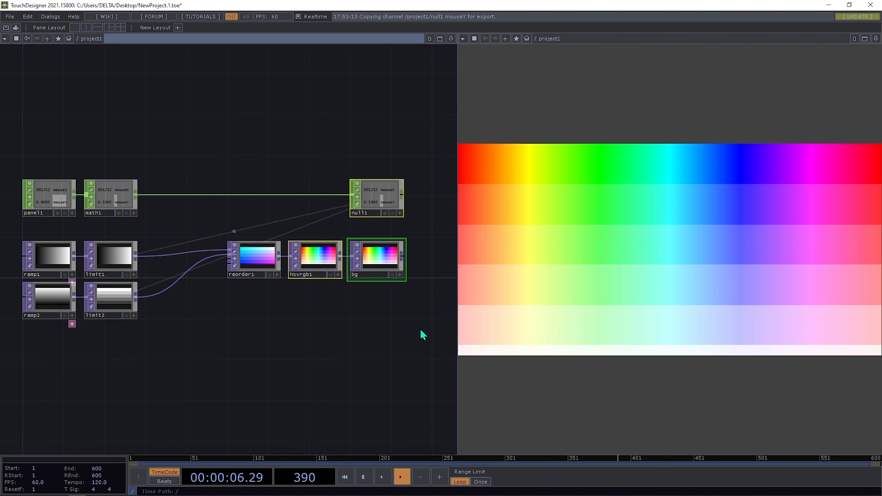
drag(420, 335, 273, 167)
drag(239, 275, 155, 275)
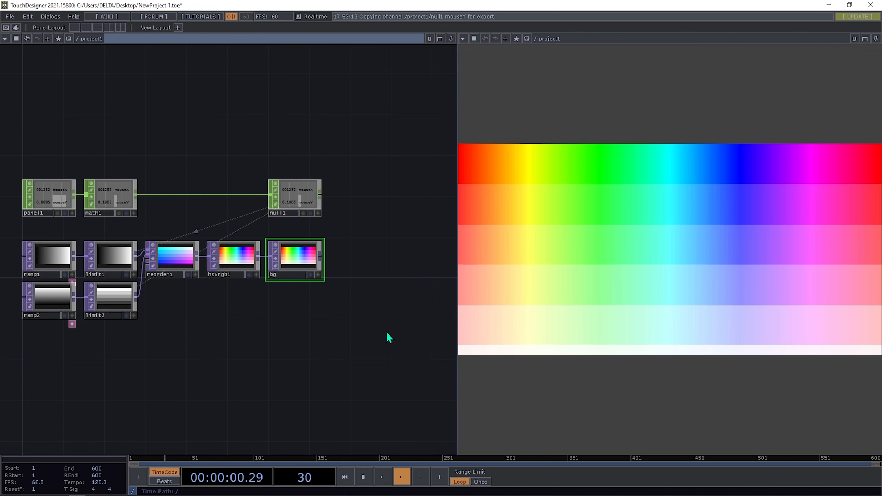
key(h)
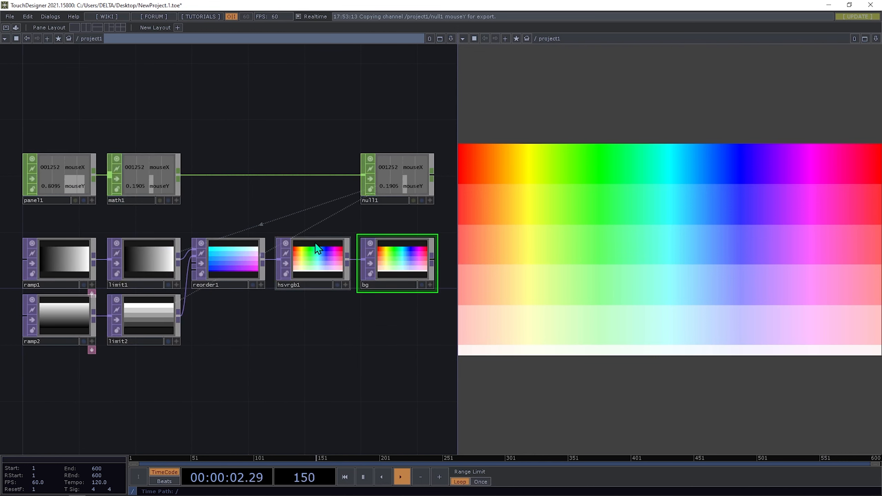